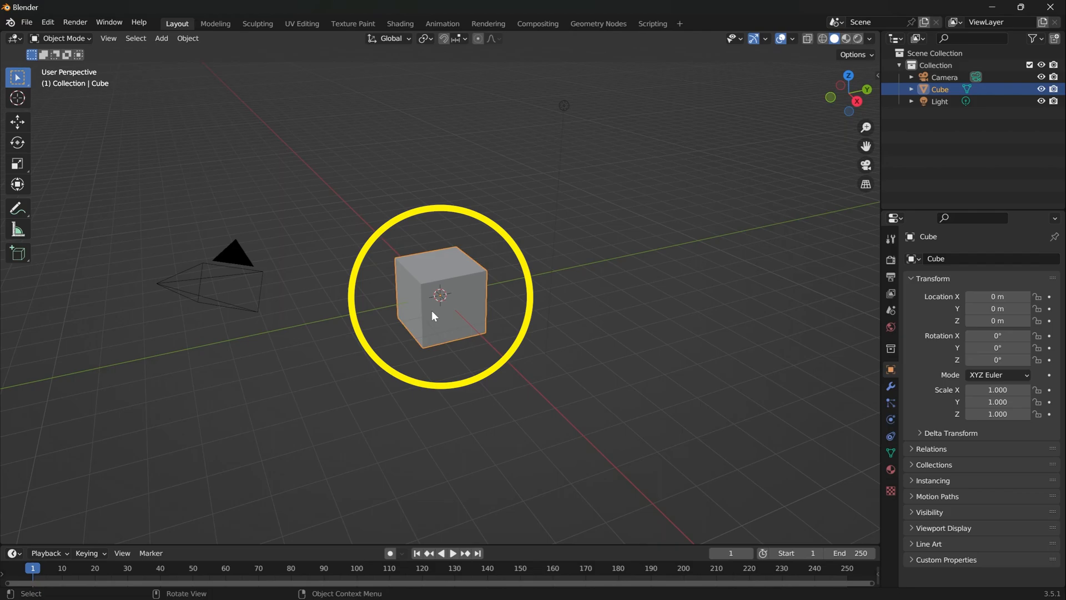
Add an Ocean modifier to the cube
{"action": "left_click", "coordinate": [891, 387]}
{"action": "left_click", "coordinate": [959, 259]}
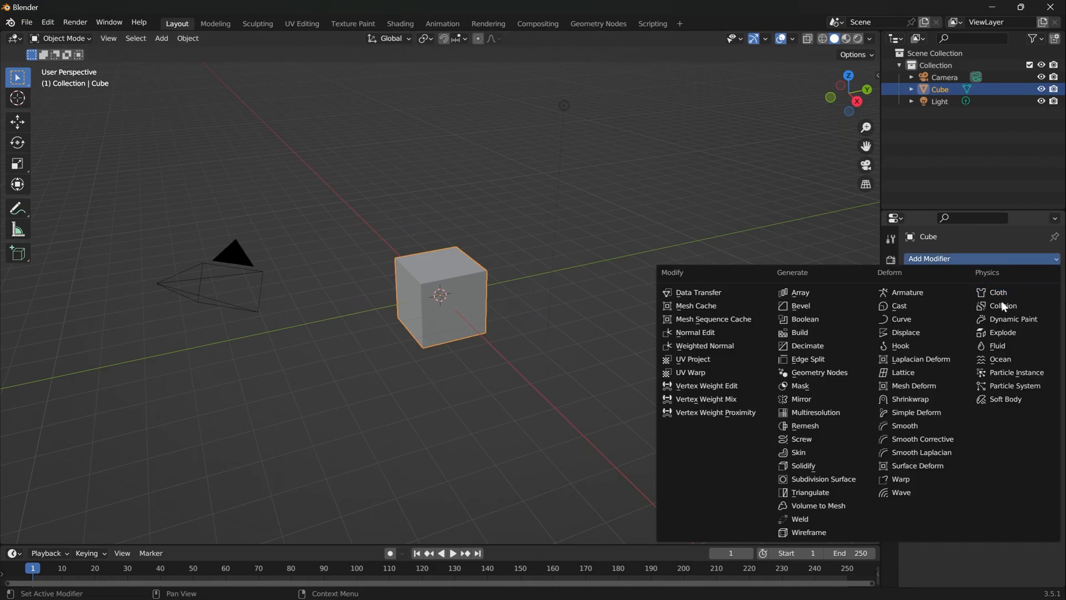
{"action": "left_click", "coordinate": [1002, 358]}
{"action": "scroll", "coordinate": [427, 349], "scroll_direction": "down", "scroll_amount": 8}
{"action": "scroll", "coordinate": [426, 349], "scroll_direction": "down", "scroll_amount": 2}
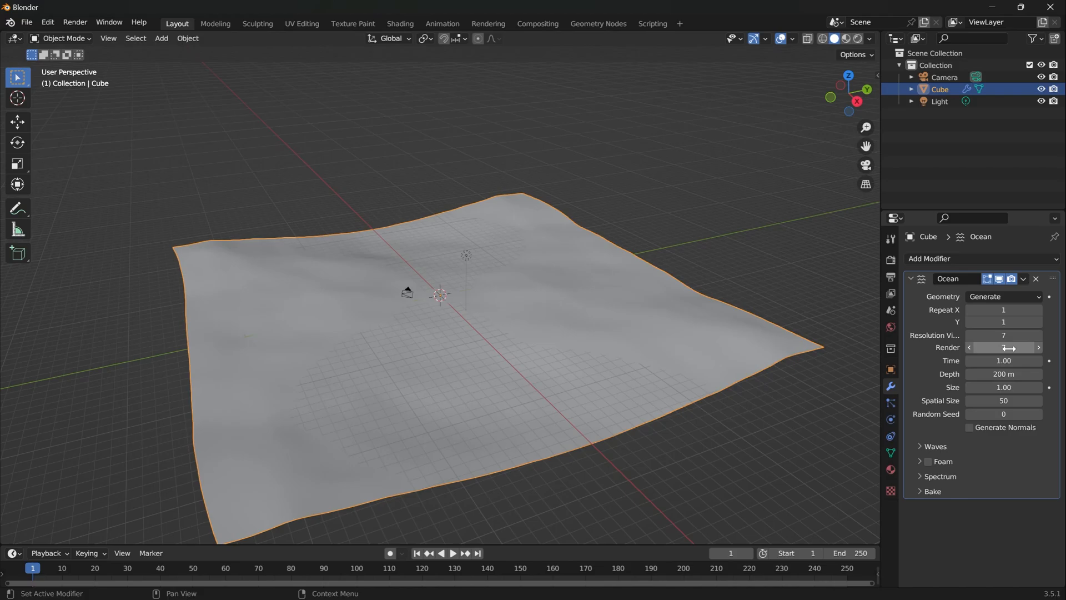
Set the Ocean modifier's render resolution to 24
{"action": "left_click", "coordinate": [1009, 348]}
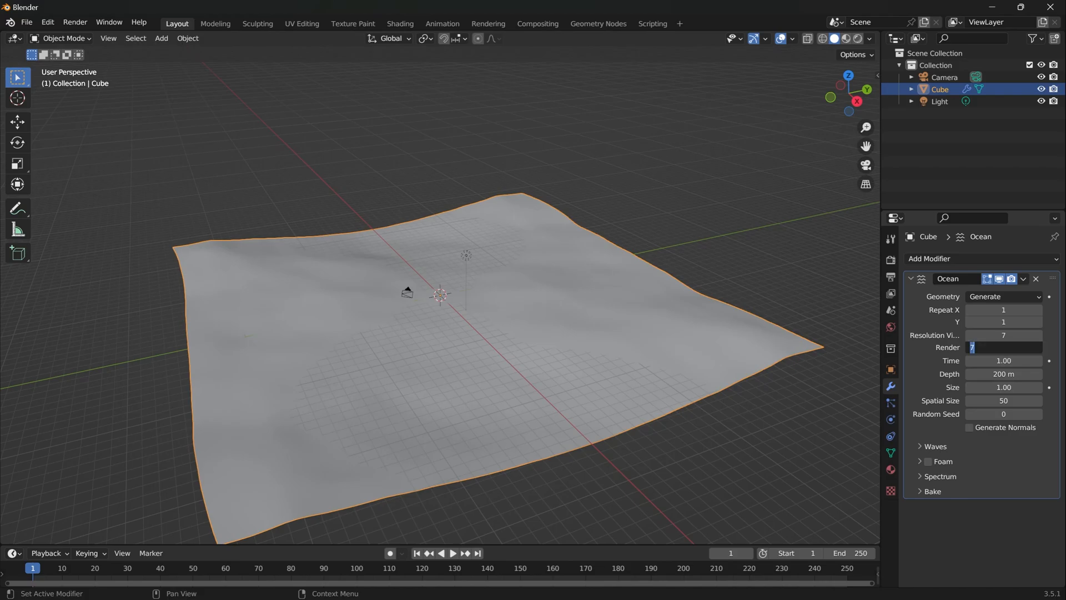
{"action": "type", "text": "24"}
{"action": "key", "text": "Return"}
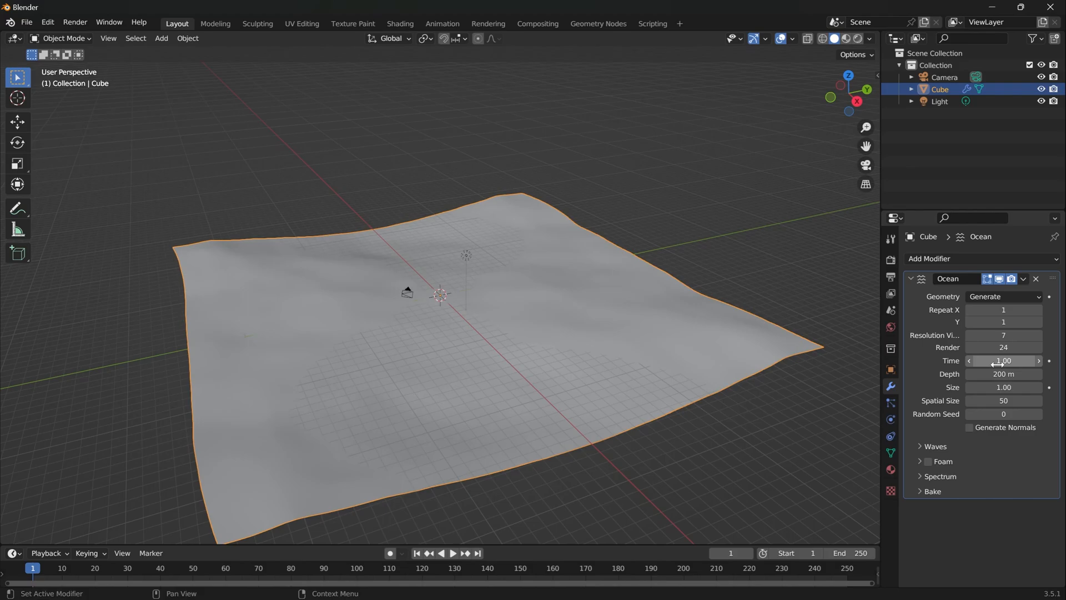
Drive the Ocean modifier's Time value with the expression #frame/35
{"action": "left_click", "coordinate": [998, 361]}
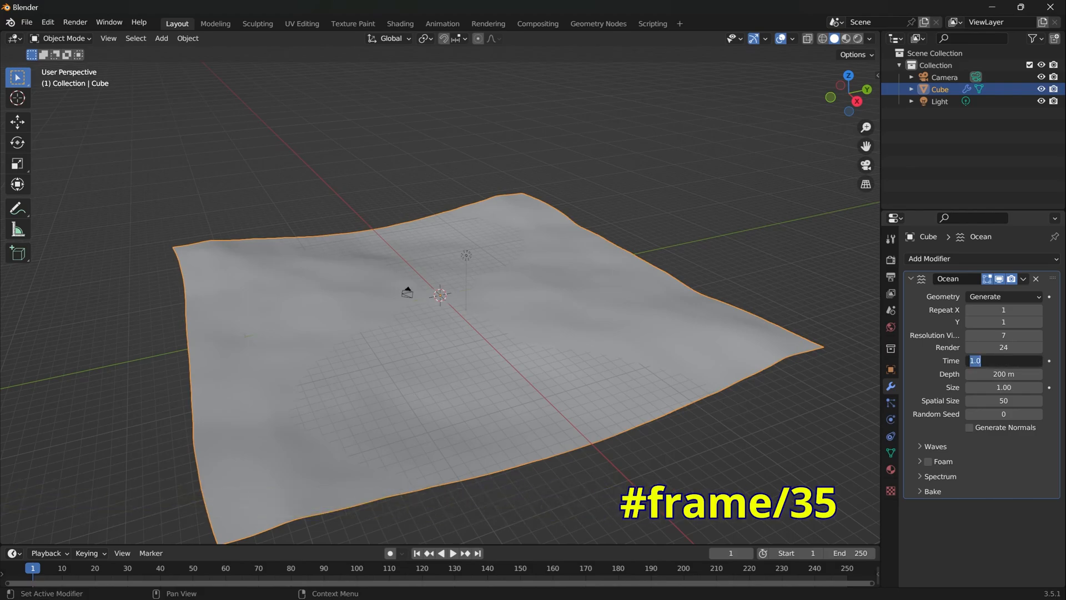
{"action": "type", "text": "#frame/35"}
{"action": "key", "text": "Return"}
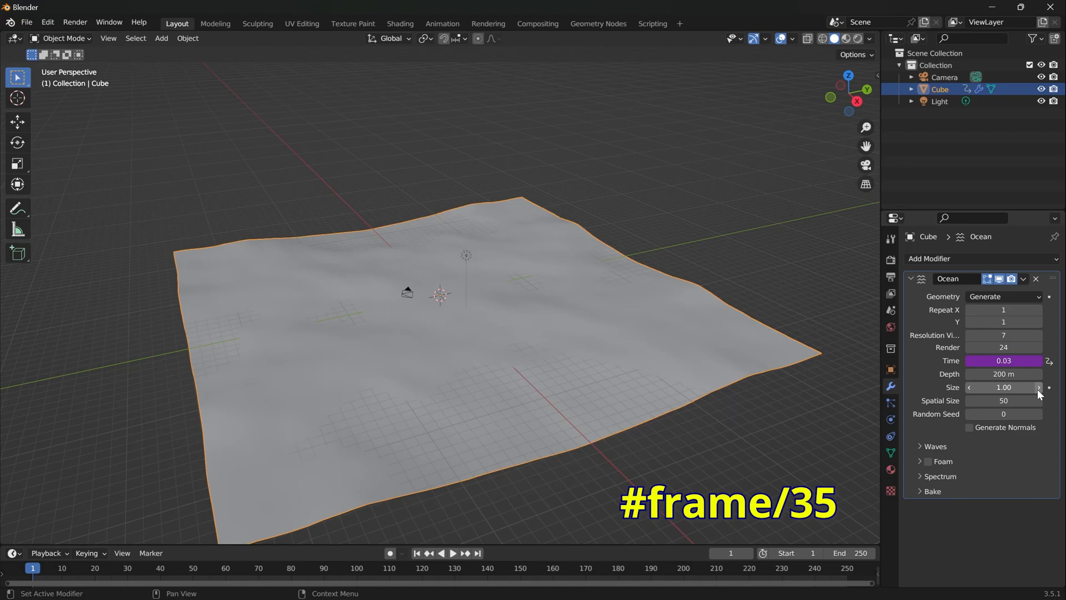
Set the scale of the Ocean modifier's waves to 2
{"action": "left_click", "coordinate": [920, 446]}
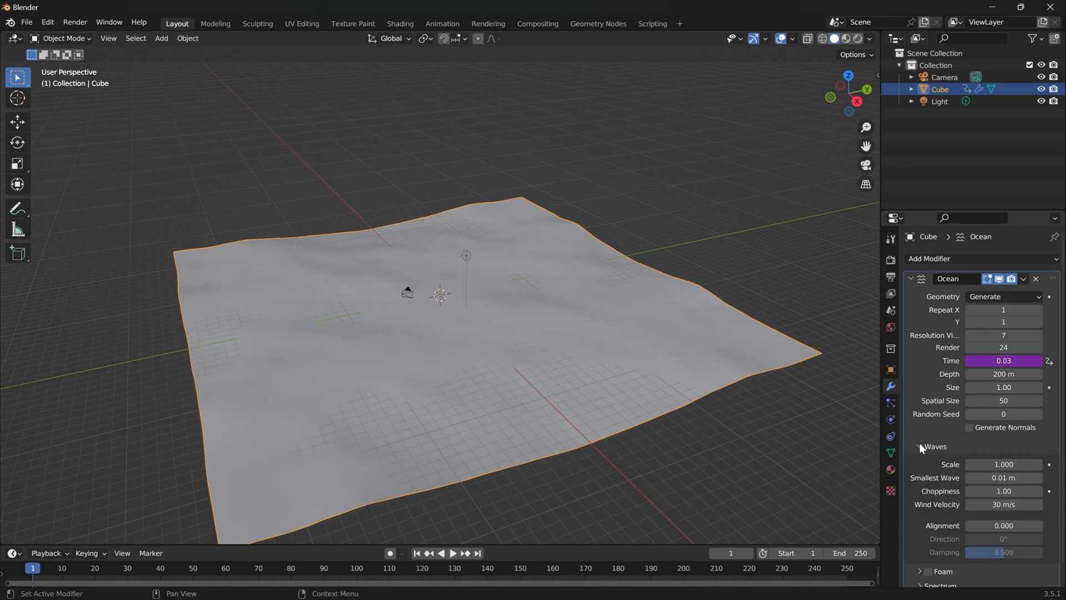
{"action": "left_click", "coordinate": [994, 464]}
{"action": "type", "text": "2"}
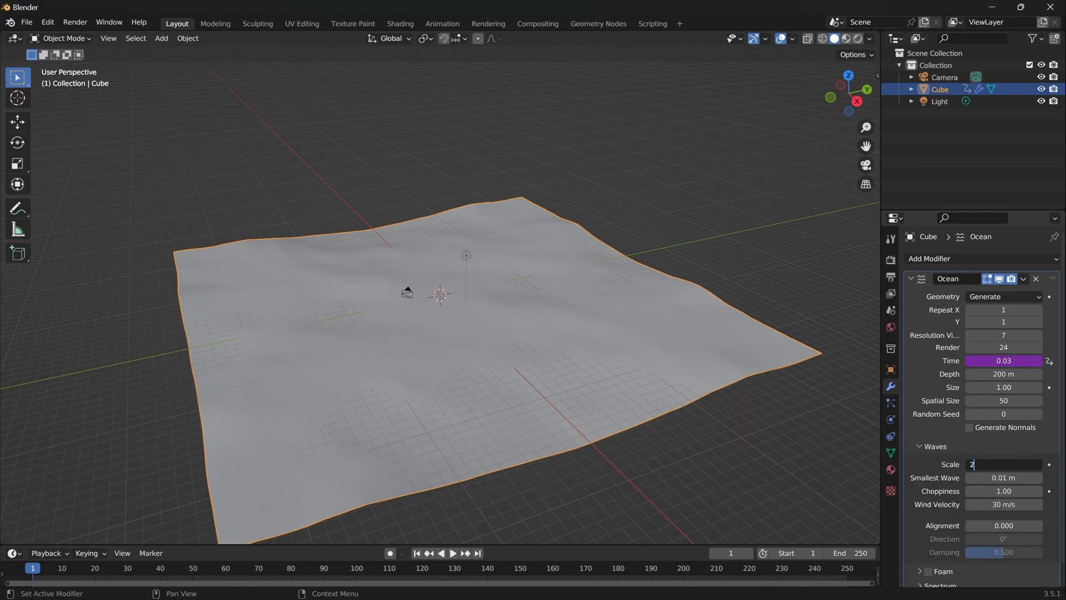
{"action": "key", "text": "Return"}
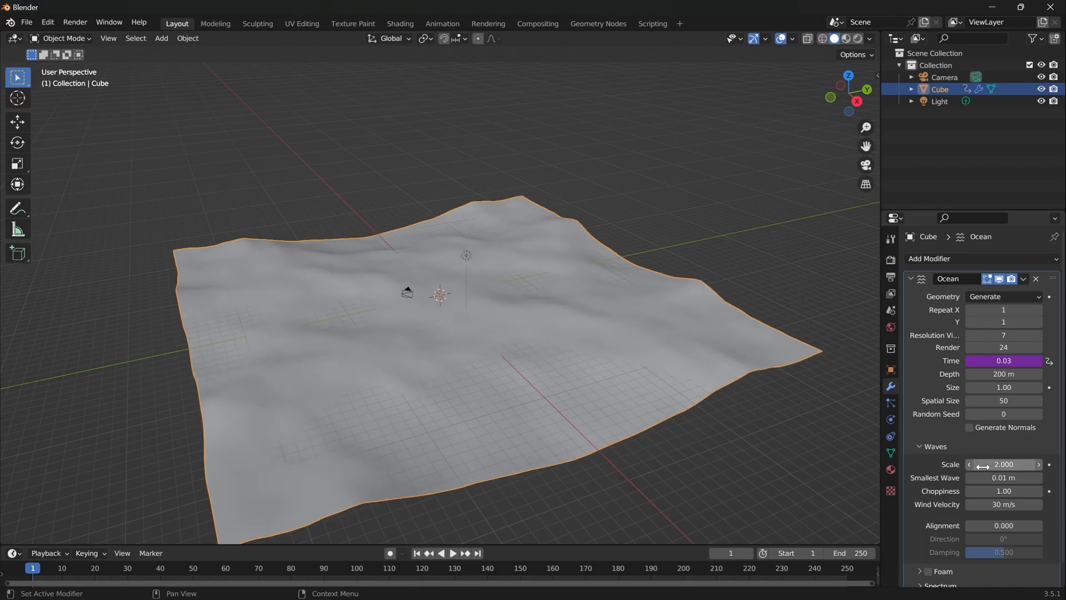
Enable foam in the Ocean modifier and name its data layer foam_layer
{"action": "scroll", "coordinate": [980, 469], "scroll_direction": "down", "scroll_amount": 1}
{"action": "left_click", "coordinate": [928, 549]}
{"action": "left_click", "coordinate": [922, 550]}
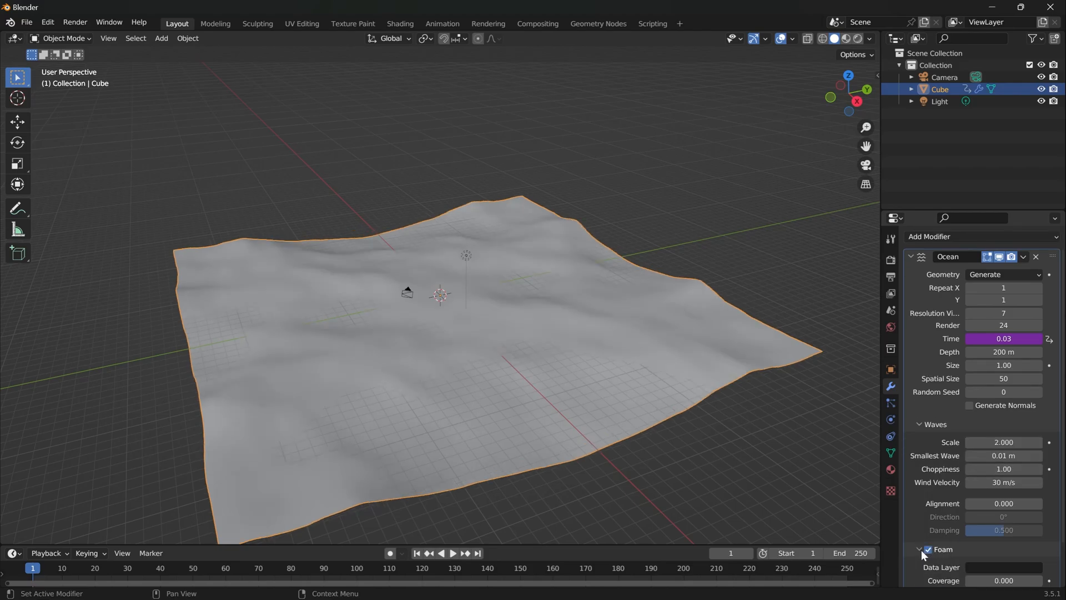
{"action": "scroll", "coordinate": [951, 547], "scroll_direction": "down", "scroll_amount": 2}
{"action": "left_click", "coordinate": [984, 535]}
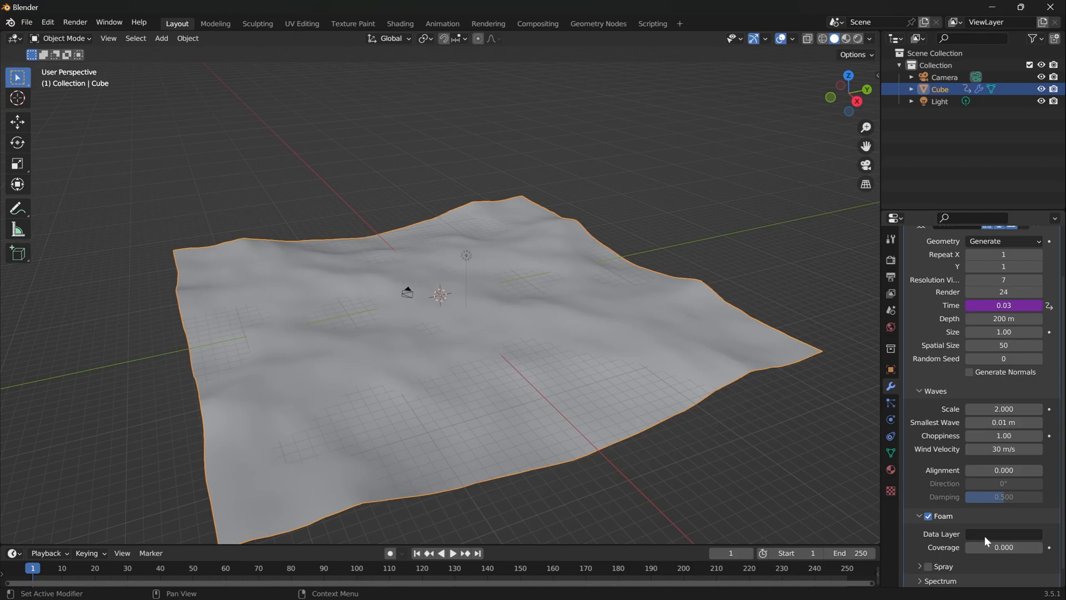
{"action": "type", "text": "foam"}
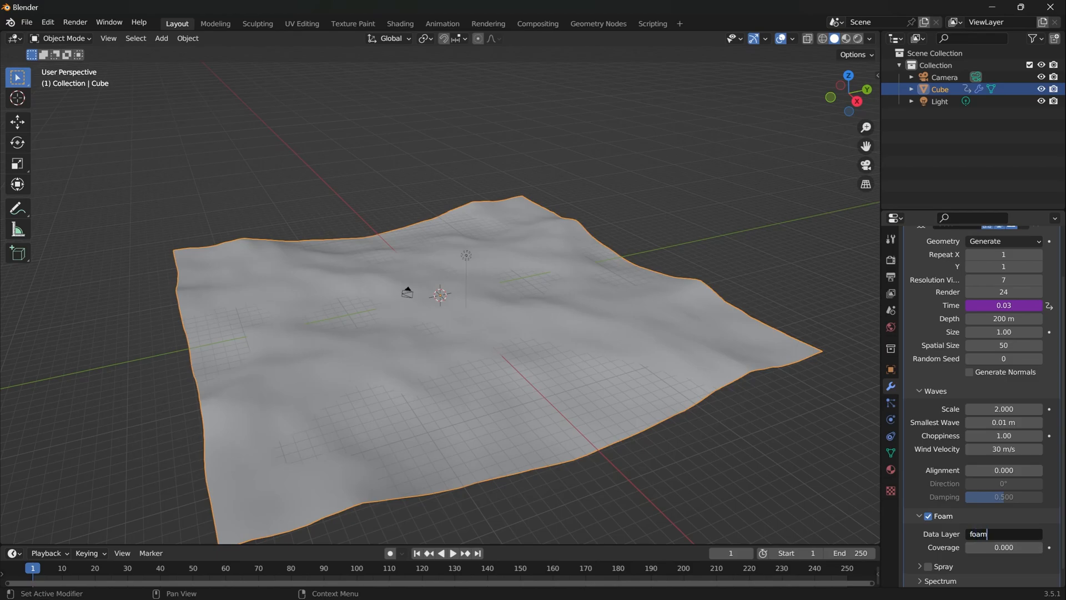
{"action": "type", "text": "_layer"}
{"action": "key", "text": "Return"}
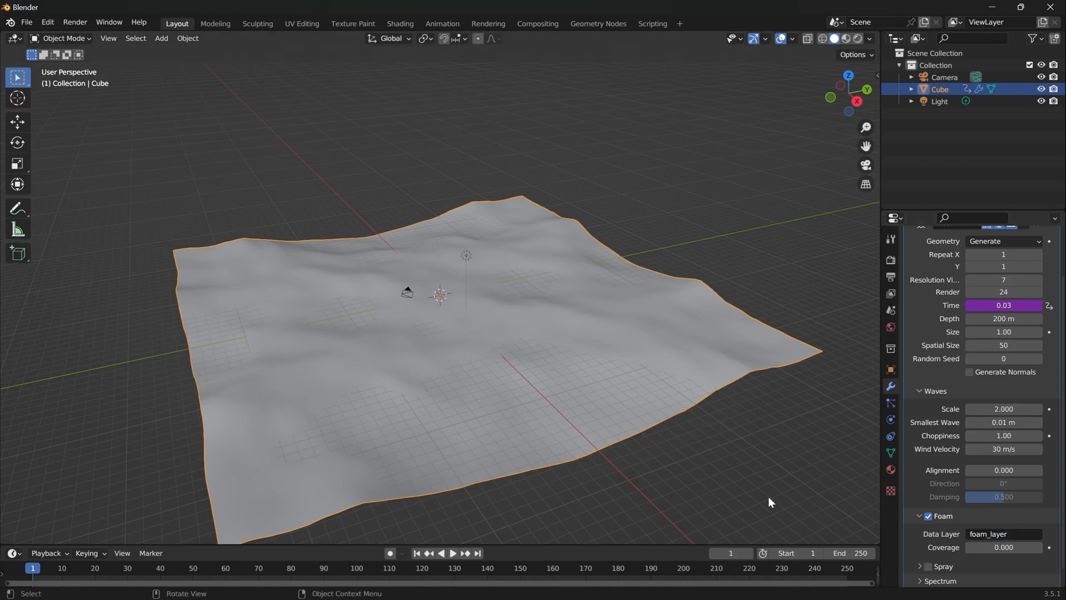
Play the wave animation for a preview and return to frame 1
{"action": "left_click", "coordinate": [451, 553]}
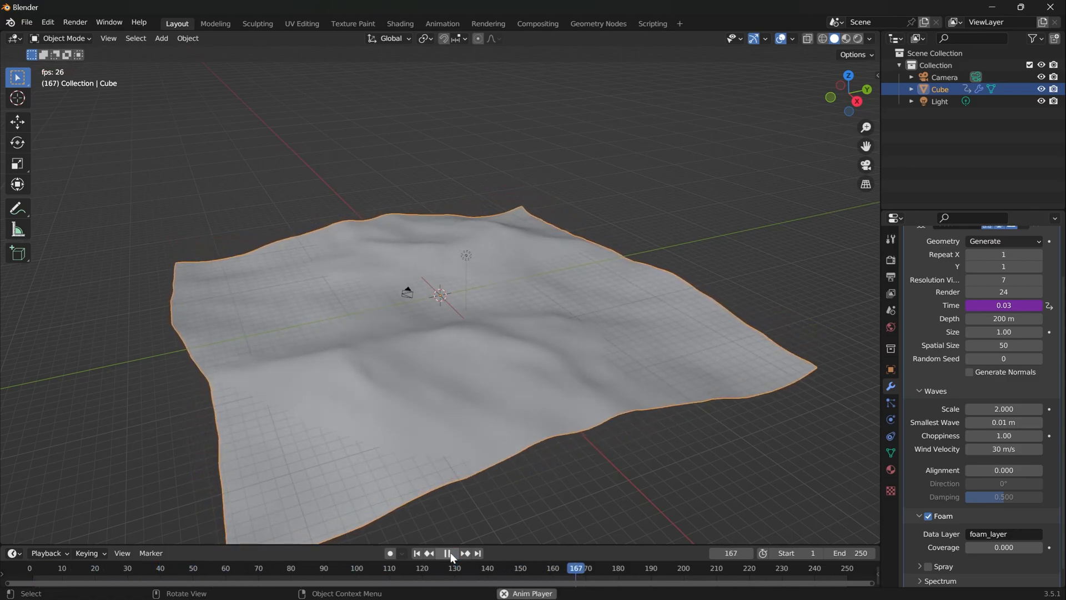
{"action": "key", "text": "Escape"}
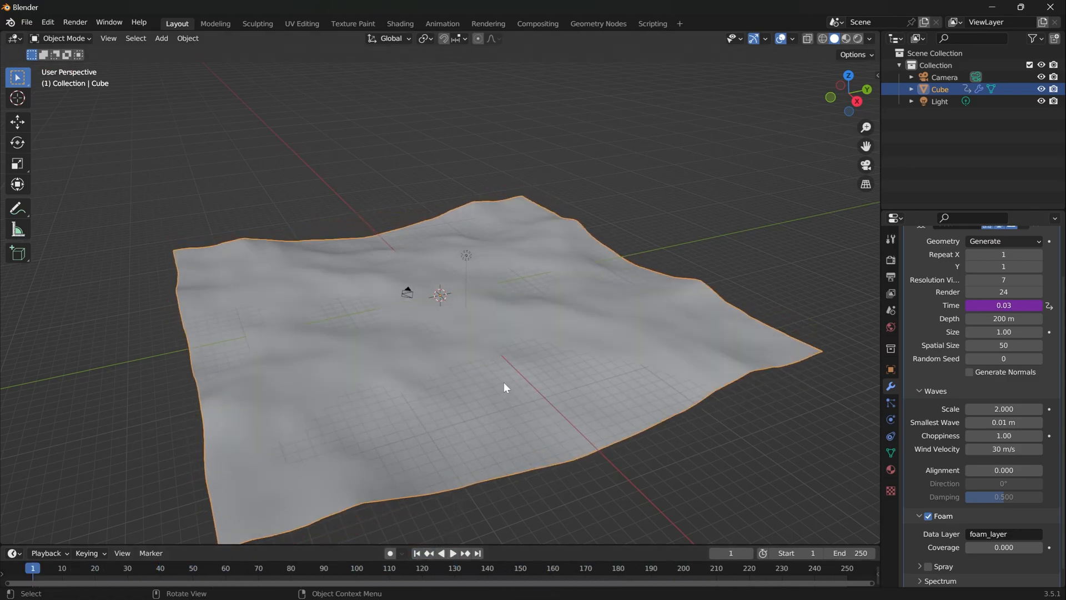
Align the scene camera to a low, close view across the ocean surface
{"action": "scroll", "coordinate": [465, 349], "scroll_direction": "up", "scroll_amount": 4}
{"action": "middle_click_drag", "start_coordinate": [466, 348], "coordinate": [594, 403]}
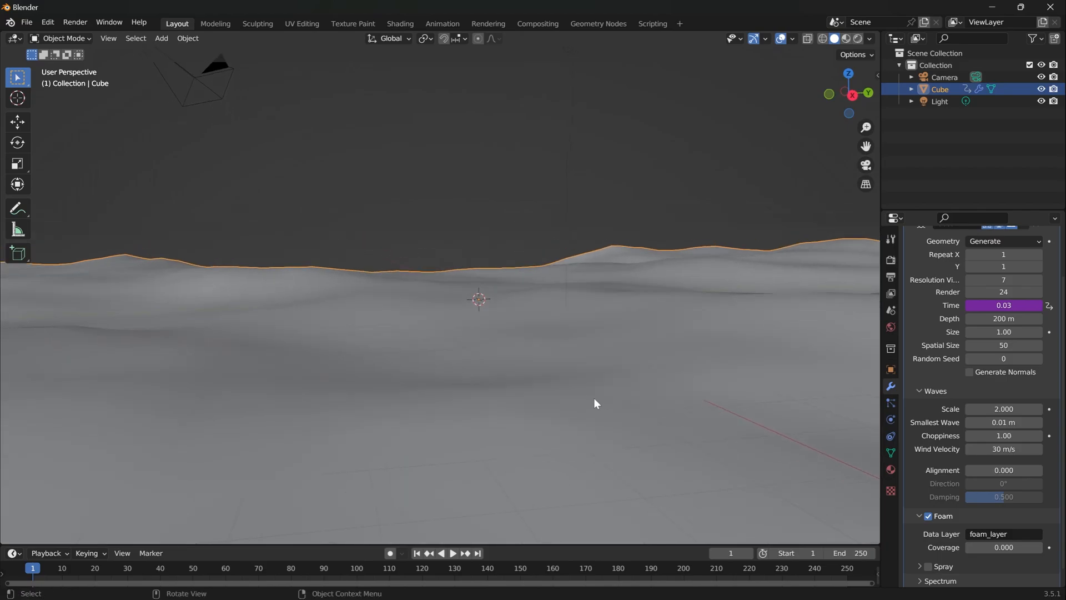
{"action": "key", "text": "ctrl+alt+0"}
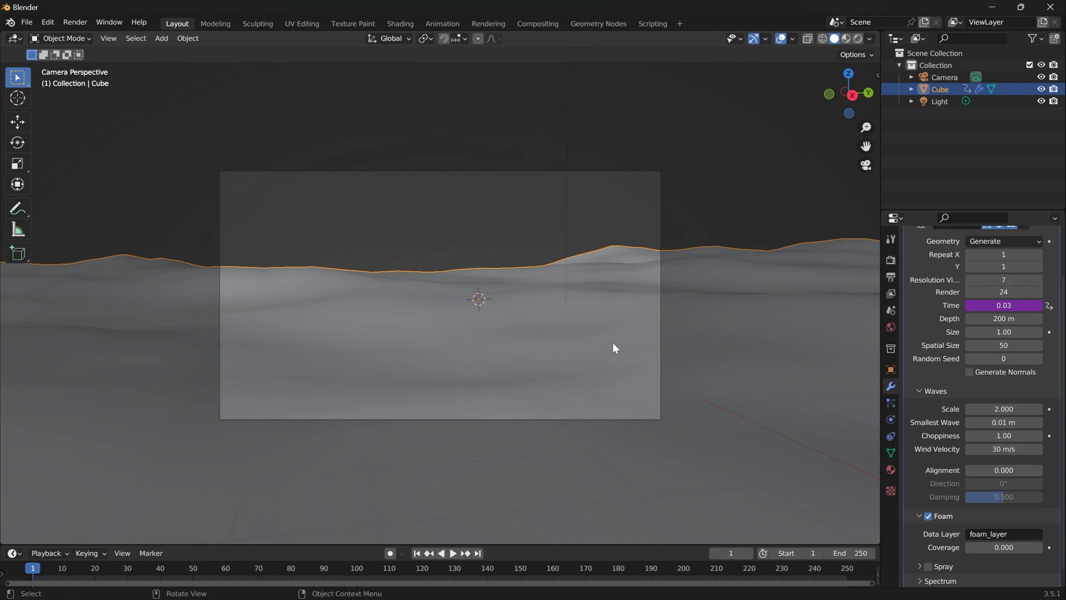
Rotate the ocean mesh freely to about 0.85° in X, -0.8° in Y and -8.5° in Z
{"action": "key", "text": "g"}
{"action": "key", "text": "g"}
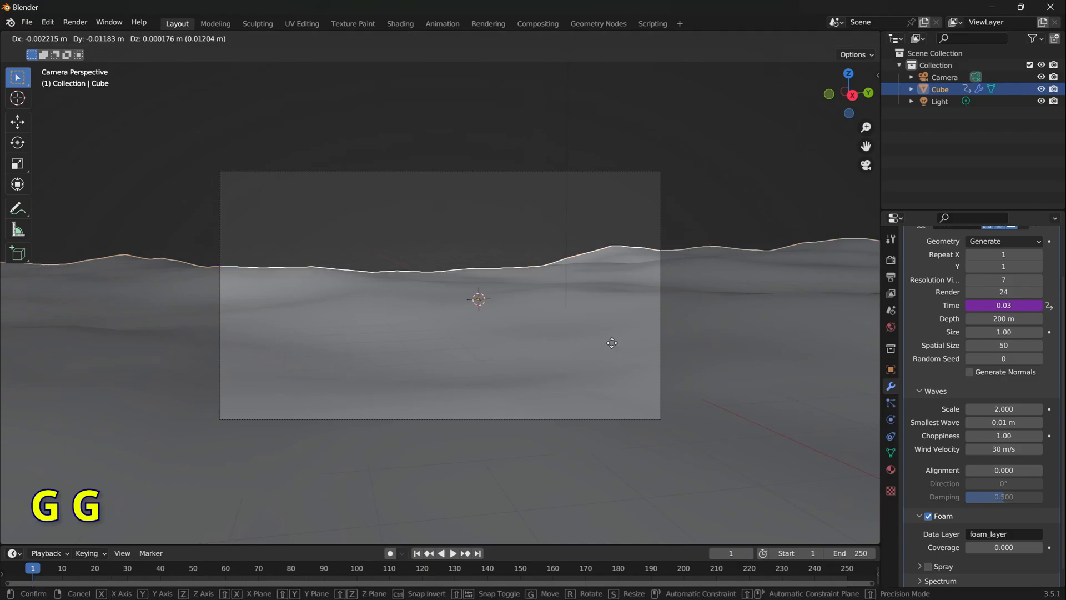
{"action": "key", "text": "z"}
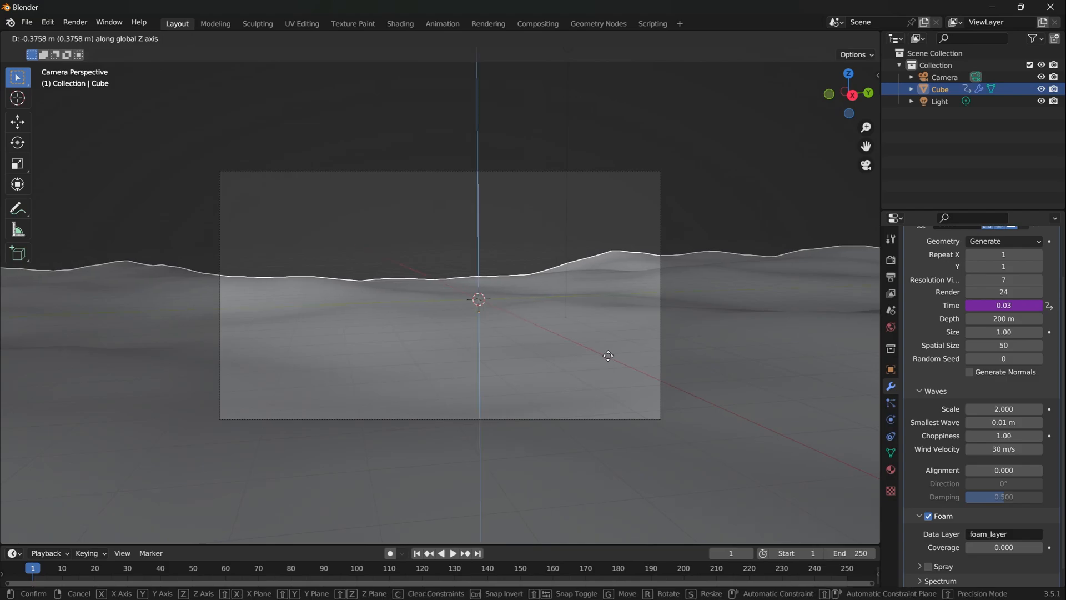
{"action": "key", "text": "r"}
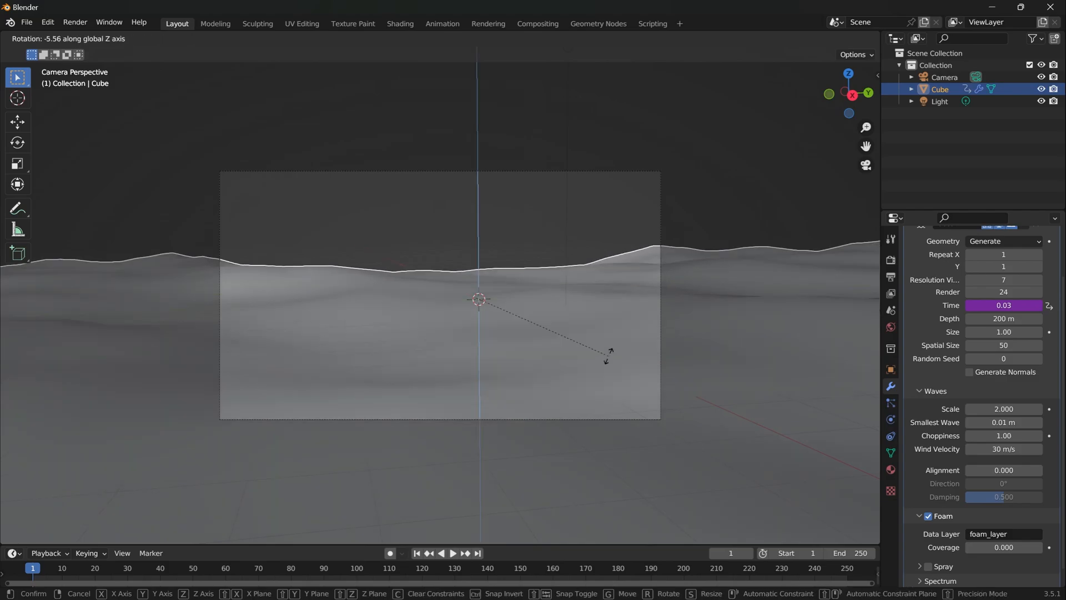
{"action": "key", "text": "r"}
{"action": "left_click", "coordinate": [411, 221]}
Move the camera back from the ocean to about X 40.5 m, Y -7.5 m, Z 5.3 m and look through it
{"action": "middle_click_drag", "start_coordinate": [412, 221], "coordinate": [371, 184]}
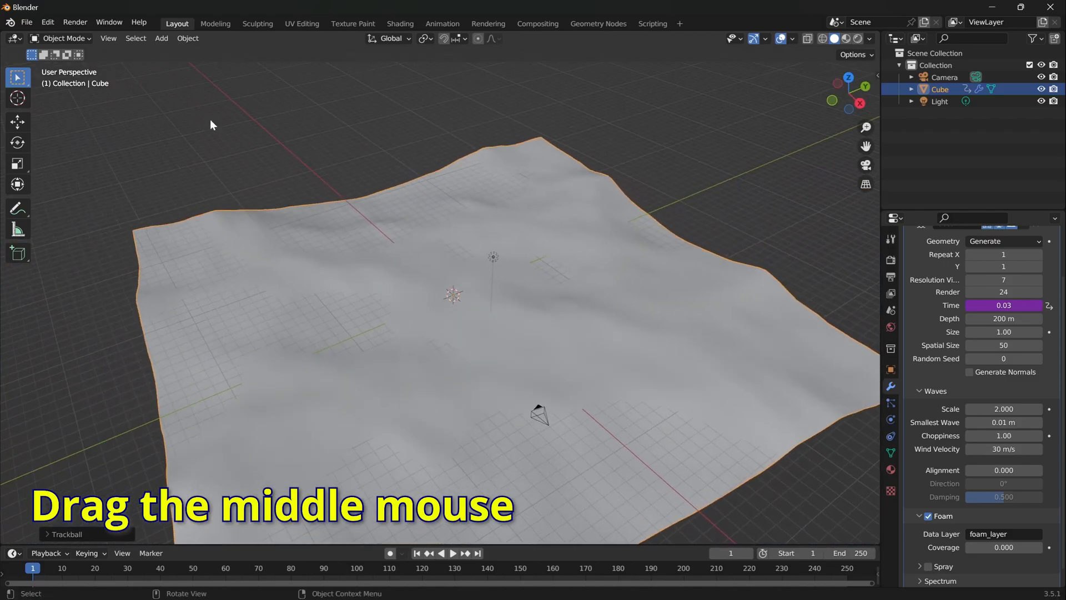
{"action": "key", "text": "shift+space"}
{"action": "key", "text": "g"}
{"action": "left_click", "coordinate": [542, 415]}
{"action": "left_click_drag", "start_coordinate": [611, 465], "coordinate": [694, 495]}
{"action": "scroll", "coordinate": [695, 496], "scroll_direction": "down", "scroll_amount": 3}
{"action": "key", "text": "KP_0"}
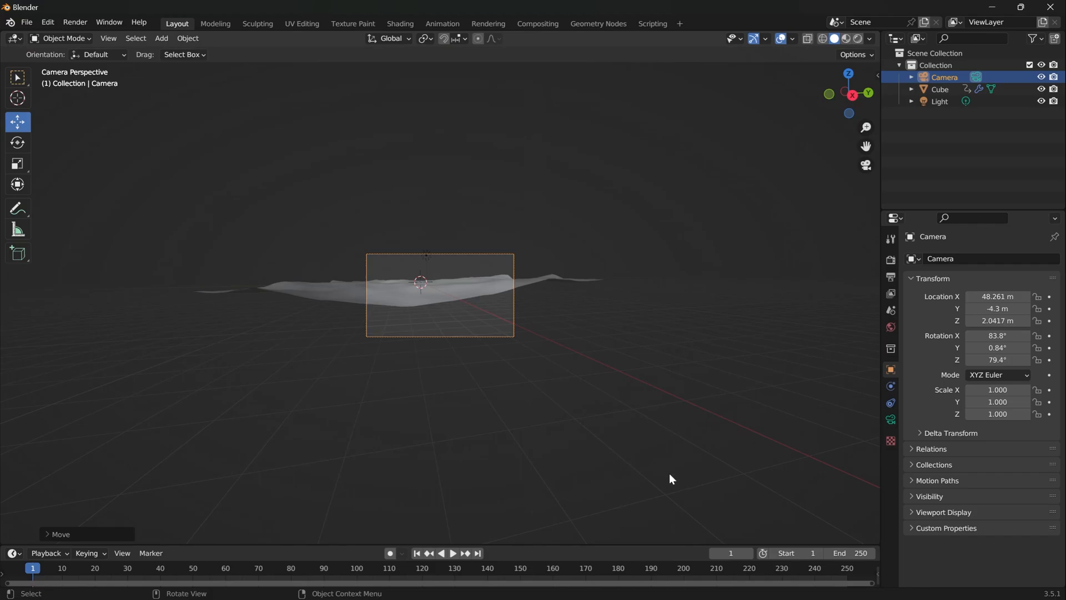
{"action": "scroll", "coordinate": [577, 303], "scroll_direction": "up", "scroll_amount": 5}
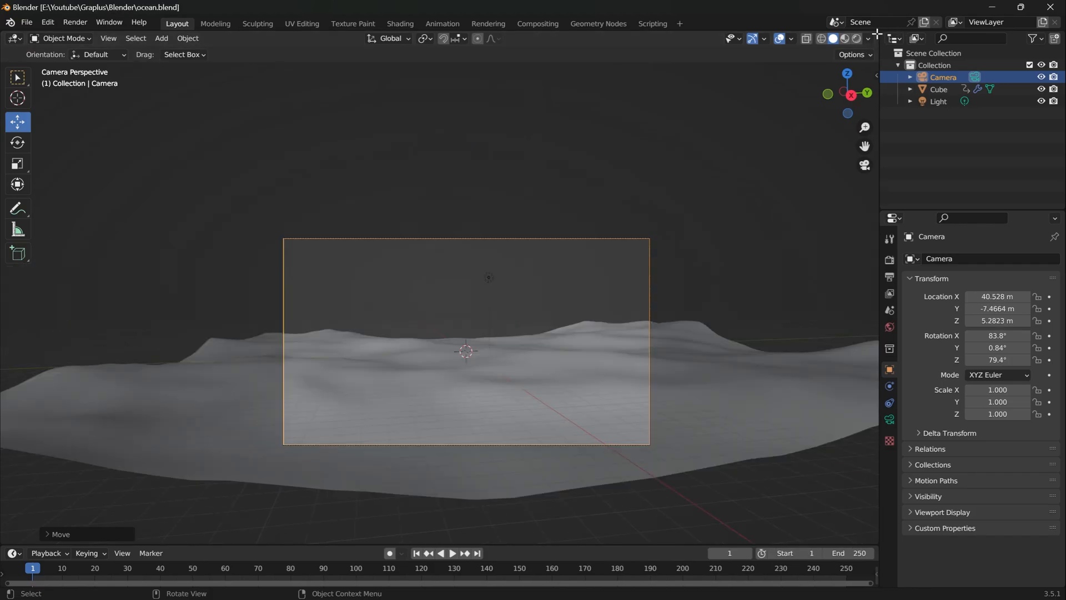
Split the 3D viewport vertically and turn the larger new area into a Shader Editor
{"action": "left_click_drag", "start_coordinate": [876, 34], "coordinate": [325, 94]}
{"action": "left_click", "coordinate": [339, 39]}
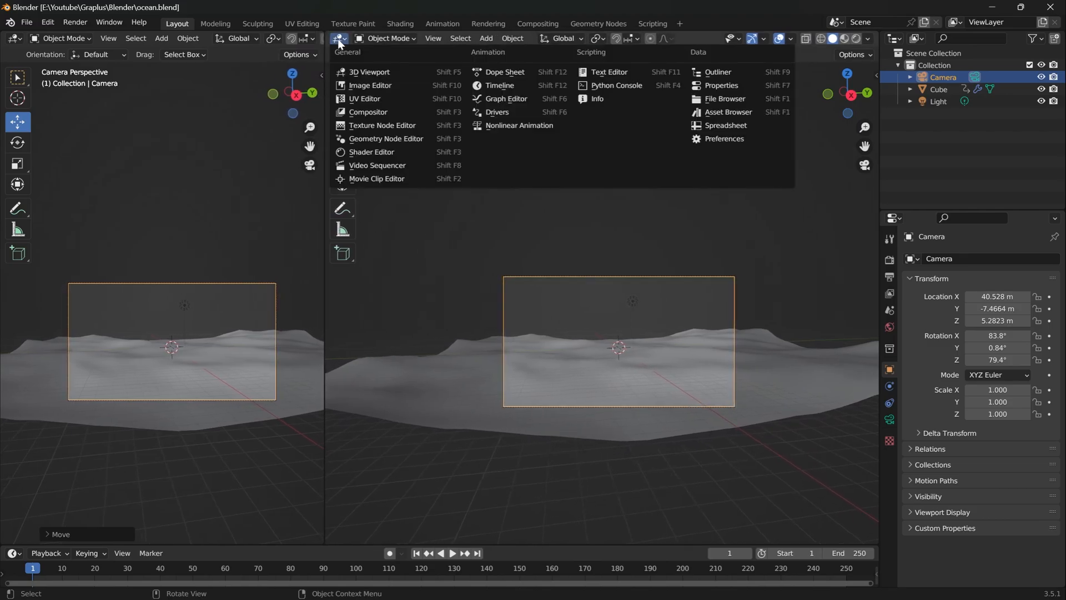
{"action": "left_click", "coordinate": [406, 151]}
Switch the 3D viewport to Rendered shading and widen it slightly
{"action": "key", "text": "z"}
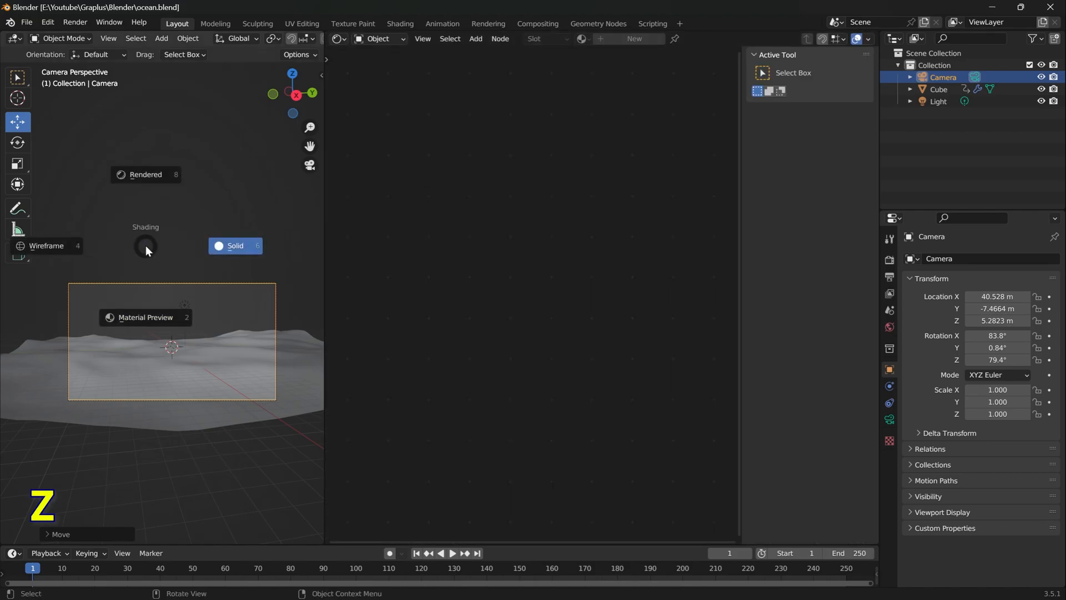
{"action": "left_click", "coordinate": [125, 175]}
{"action": "left_click_drag", "start_coordinate": [324, 183], "coordinate": [363, 180]}
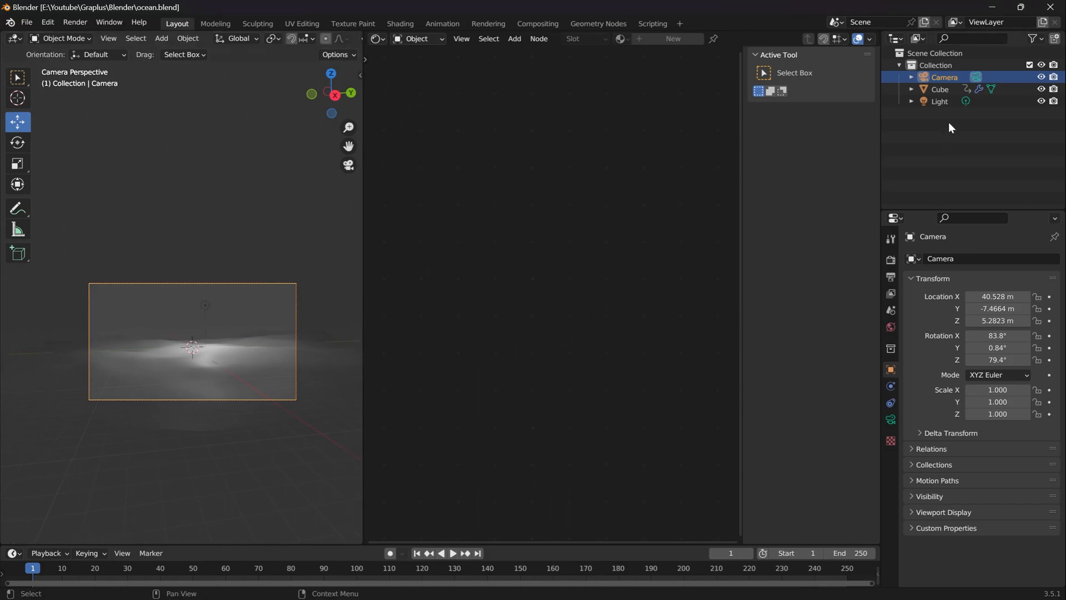
Select the cube object and rename it Ocean
{"action": "left_click", "coordinate": [939, 89]}
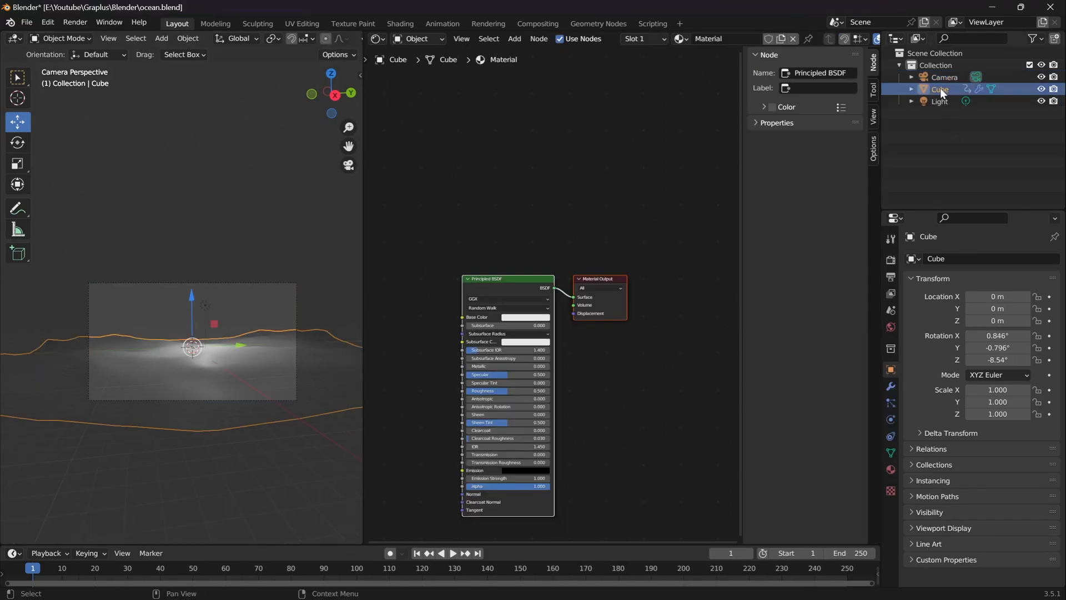
{"action": "double_click", "coordinate": [941, 89]}
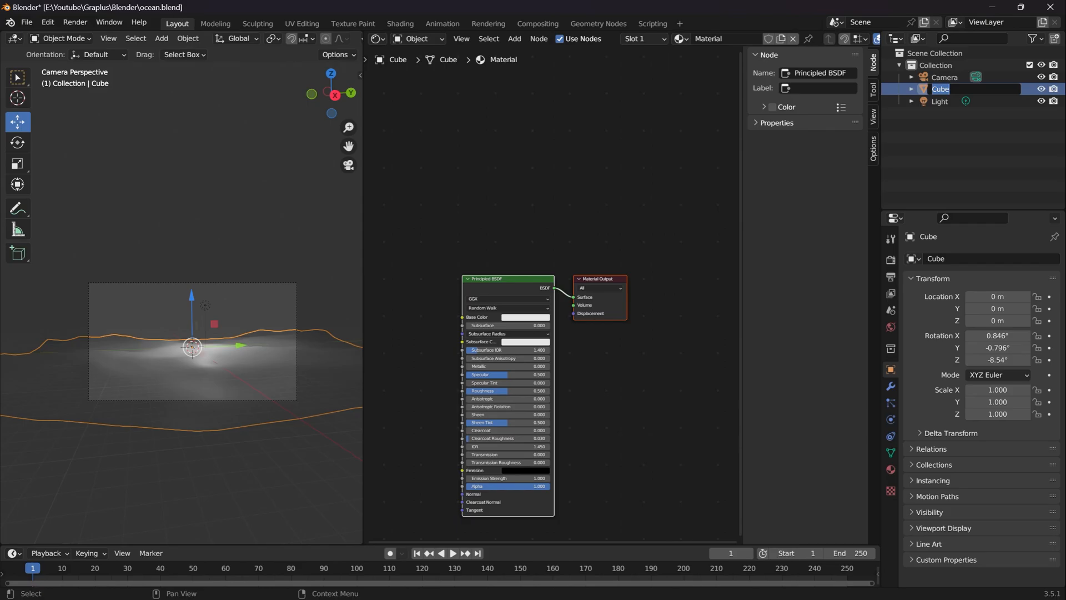
{"action": "type", "text": "Ocean"}
{"action": "key", "text": "Return"}
Set the Transmission of the ocean material's Principled BSDF to 1
{"action": "scroll", "coordinate": [565, 345], "scroll_direction": "up", "scroll_amount": 8}
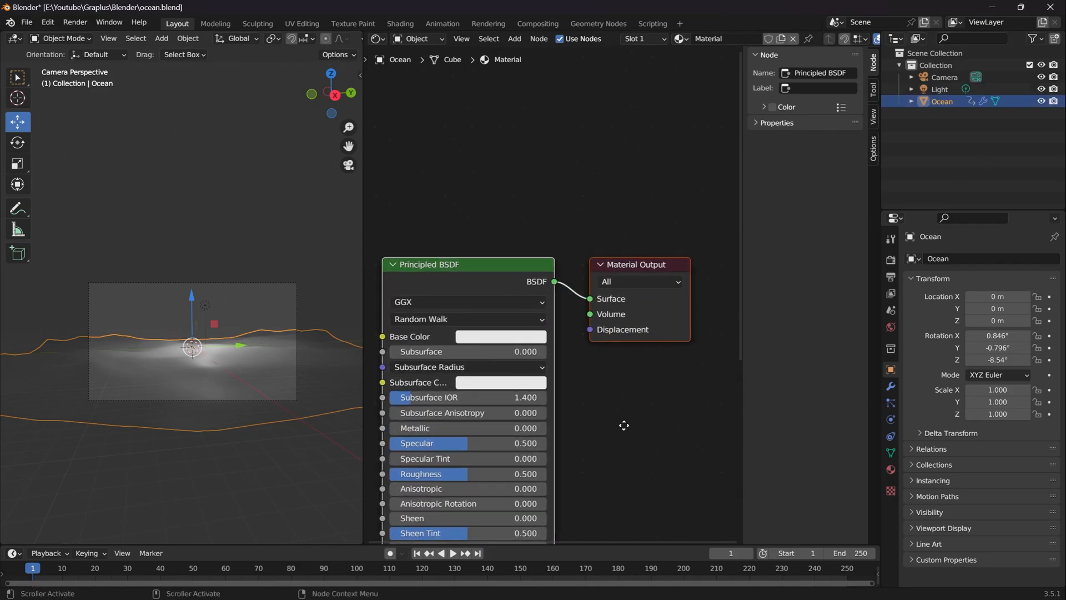
{"action": "middle_click_drag", "start_coordinate": [625, 426], "coordinate": [657, 253]}
{"action": "double_click", "coordinate": [487, 421]}
{"action": "key", "text": "ctrl+a"}
{"action": "type", "text": "1"}
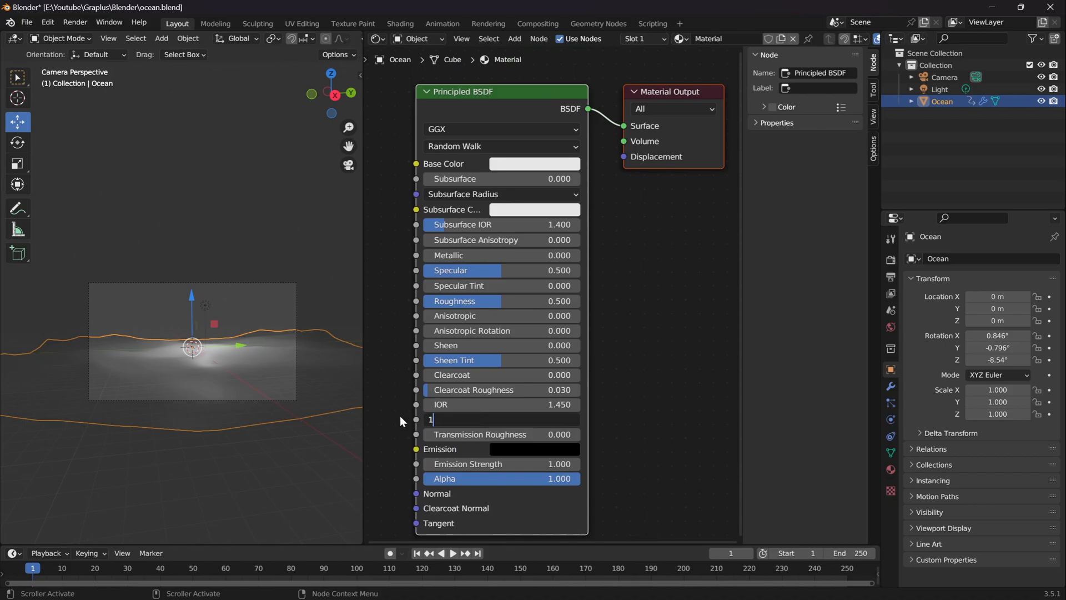
{"action": "key", "text": "Return"}
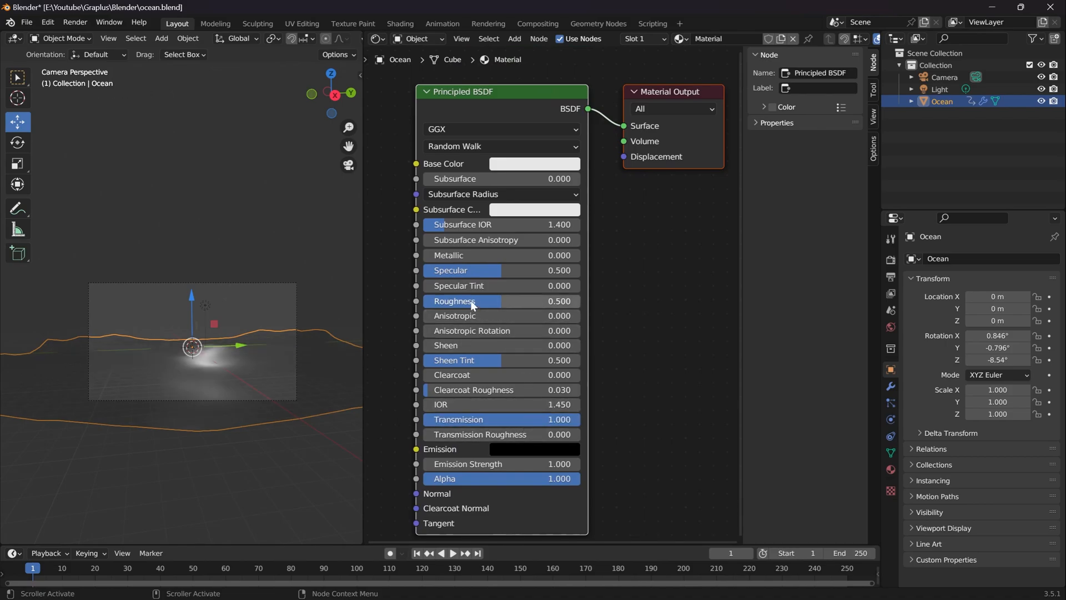
Change the Principled BSDF's base color to a medium blue and check the ocean through the camera
{"action": "left_click", "coordinate": [534, 163]}
{"action": "left_click", "coordinate": [576, 218]}
{"action": "mouse_move", "coordinate": [578, 218]}
{"action": "left_mouse_down"}
{"action": "mouse_move", "coordinate": [583, 210]}
{"action": "mouse_move", "coordinate": [567, 192]}
{"action": "mouse_move", "coordinate": [565, 205]}
{"action": "left_mouse_up"}
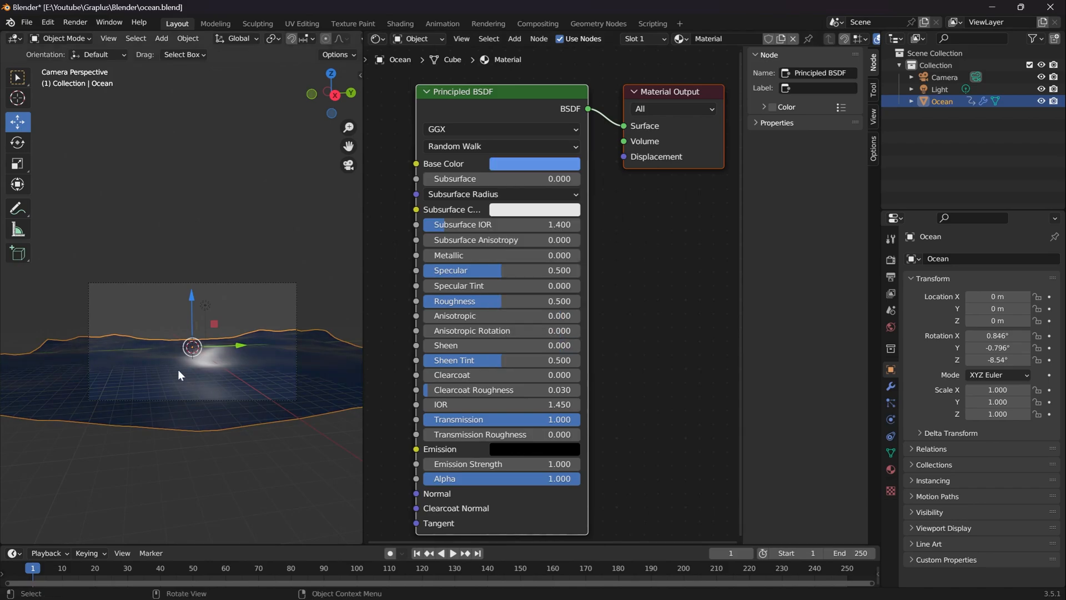
{"action": "scroll", "coordinate": [167, 377], "scroll_direction": "up", "scroll_amount": 2}
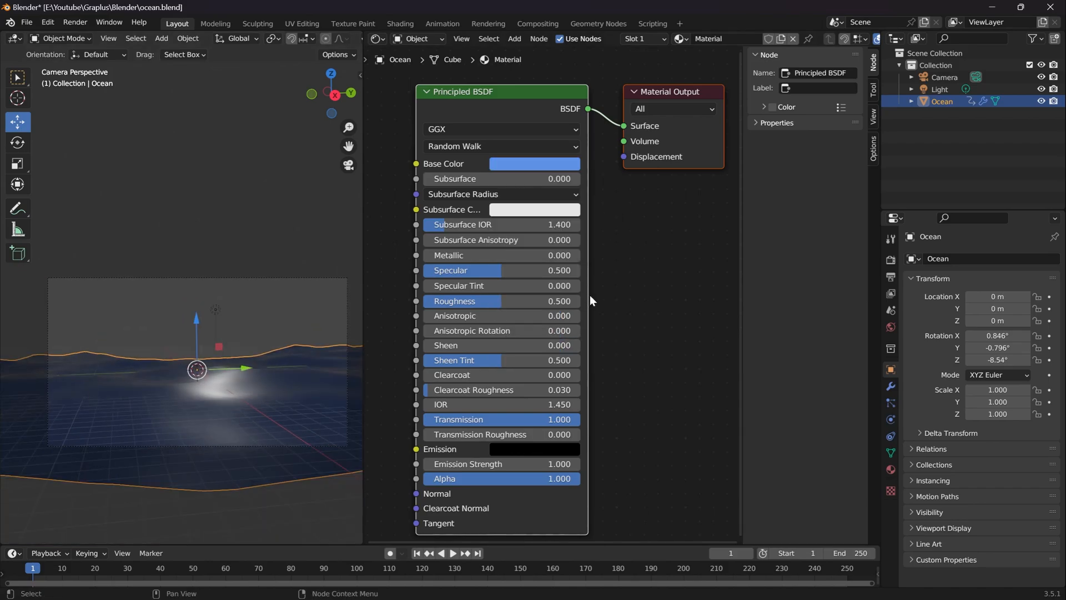
Insert an Add Shader node between the Principled BSDF and Material Output with the nodes spaced apart, and save the file
{"action": "scroll", "coordinate": [682, 258], "scroll_direction": "down", "scroll_amount": 4}
{"action": "left_click_drag", "start_coordinate": [627, 167], "coordinate": [710, 167]}
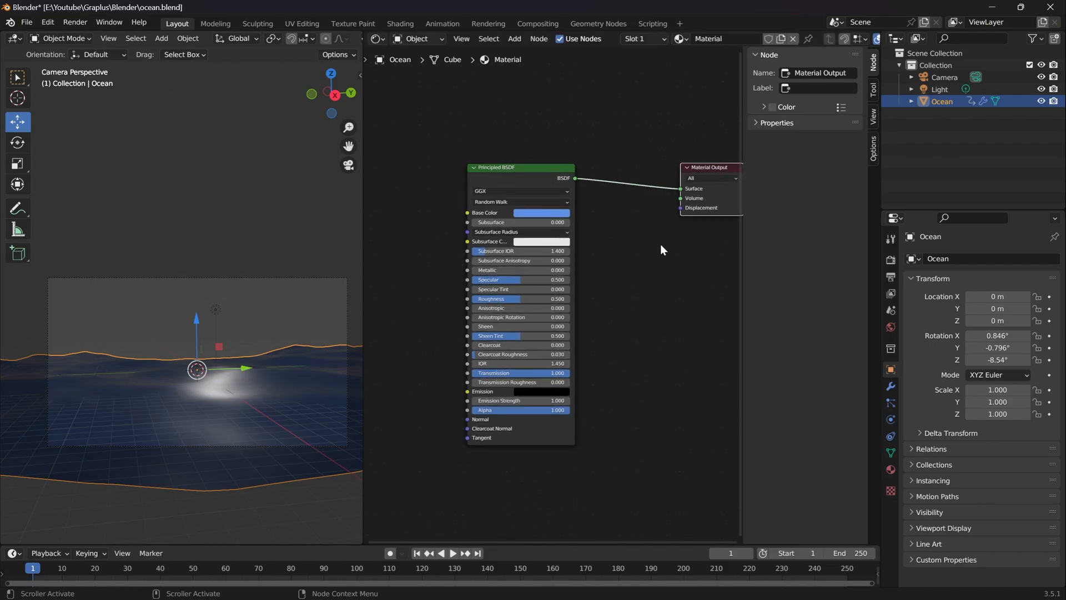
{"action": "key", "text": "shift+a"}
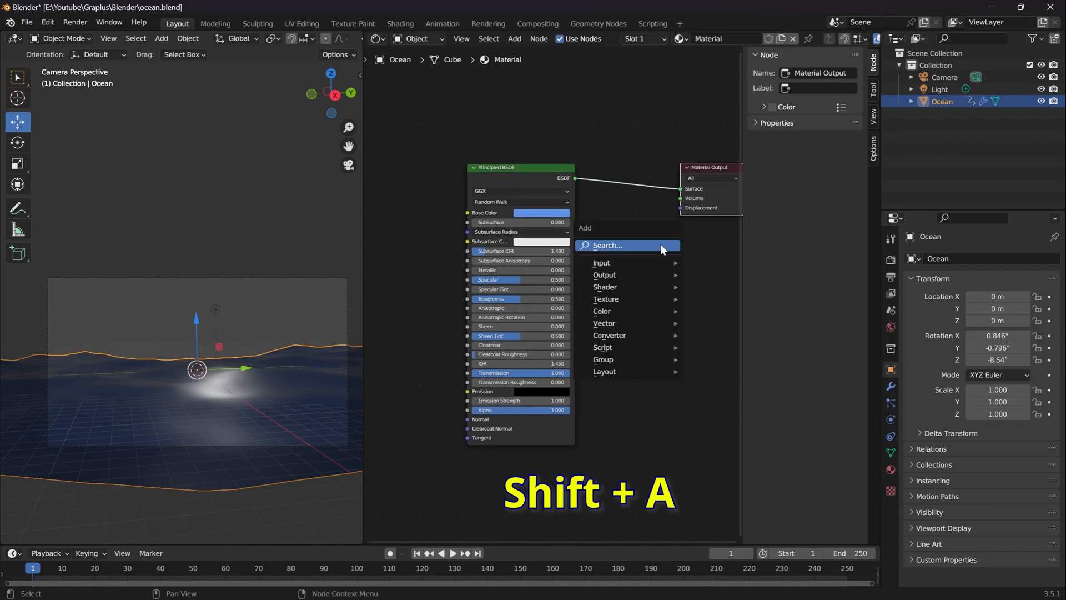
{"action": "left_click", "coordinate": [661, 245]}
{"action": "type", "text": "add"}
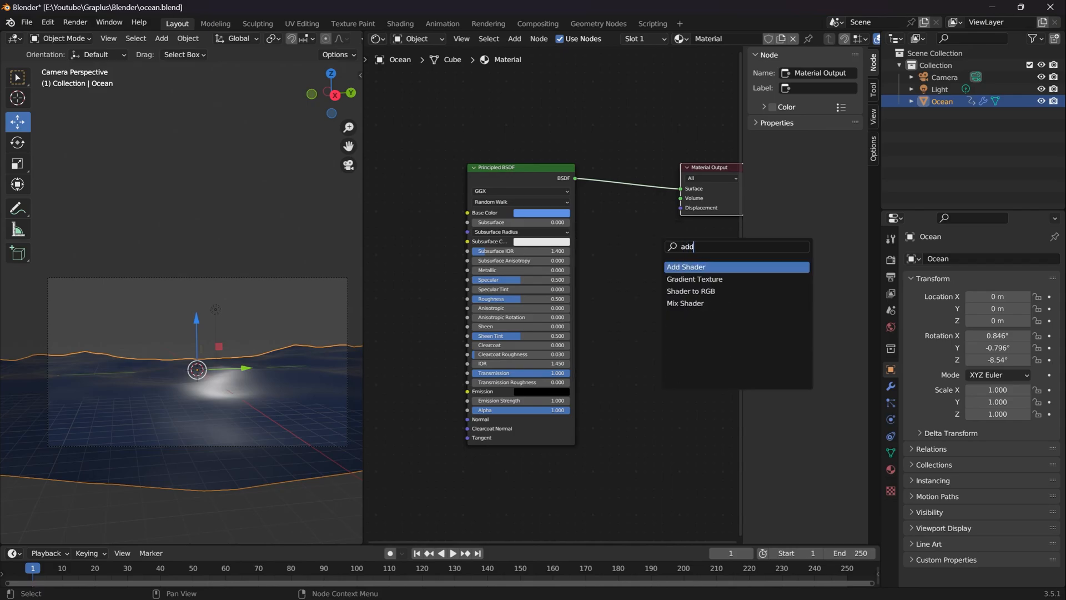
{"action": "key", "text": "Return"}
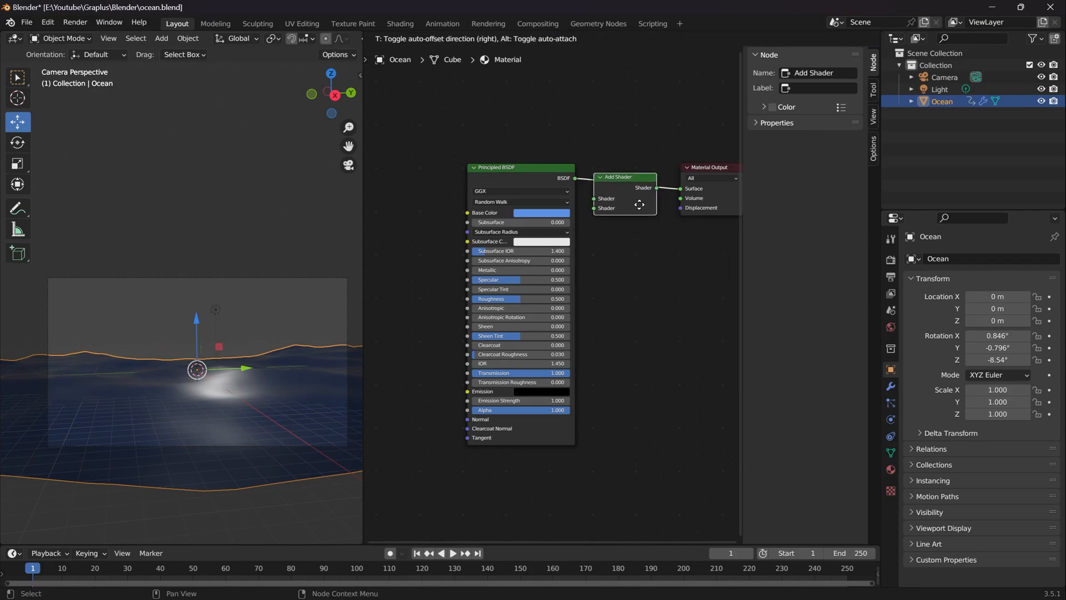
{"action": "left_click", "coordinate": [639, 200]}
{"action": "left_click_drag", "start_coordinate": [499, 178], "coordinate": [439, 158]}
{"action": "left_click_drag", "start_coordinate": [722, 166], "coordinate": [646, 174]}
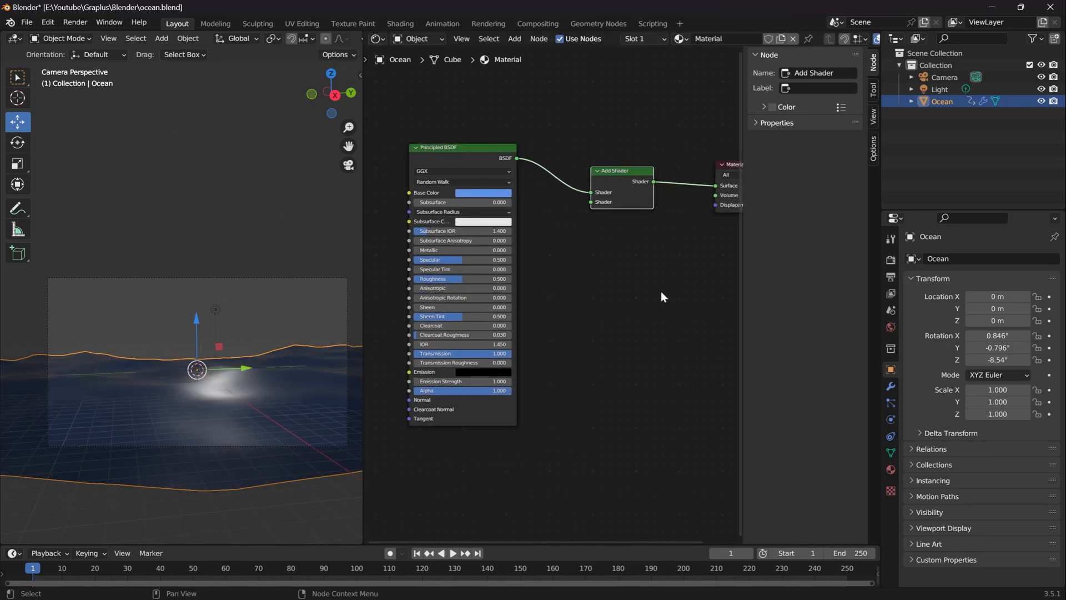
{"action": "key", "text": "ctrl+s"}
Add an Emission node below the Add Shader and connect its output to the Add Shader's second Shader input
{"action": "key", "text": "shift+a"}
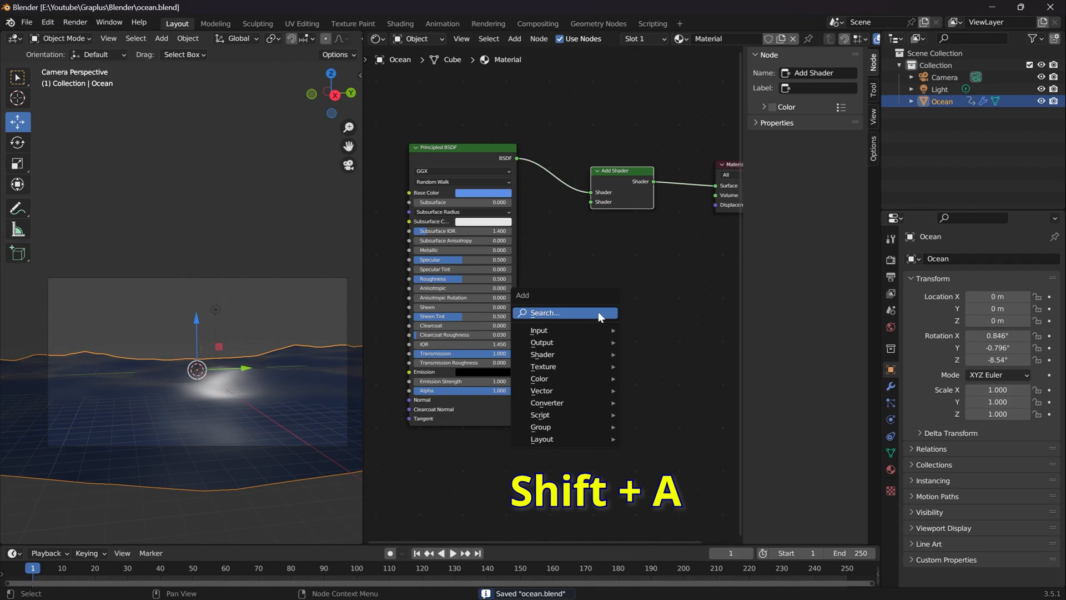
{"action": "left_click", "coordinate": [598, 312]}
{"action": "type", "text": "e"}
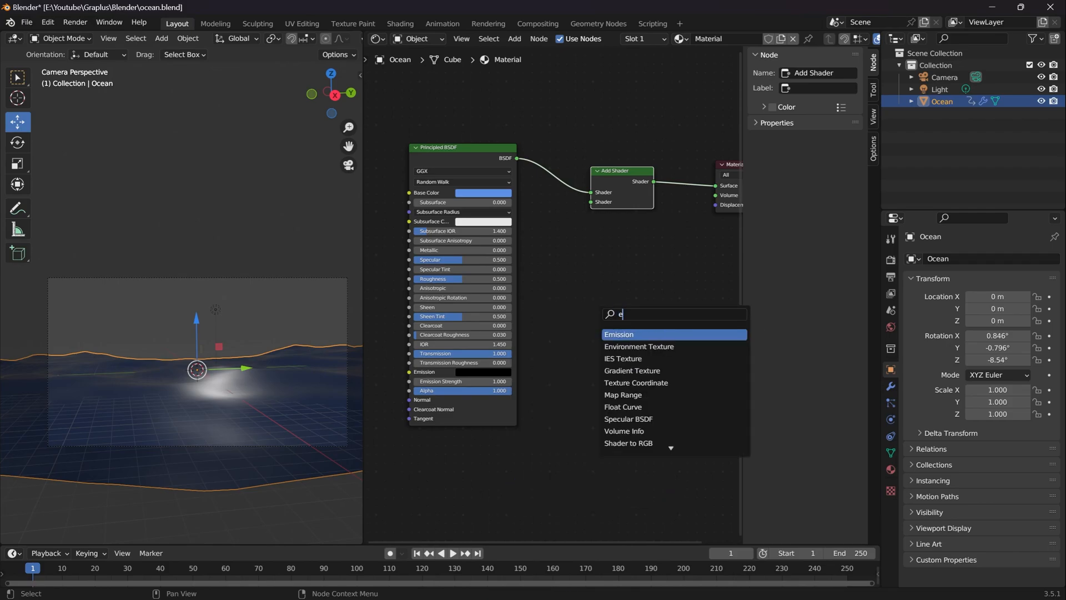
{"action": "key", "text": "Return"}
{"action": "left_click", "coordinate": [669, 300]}
{"action": "scroll", "coordinate": [669, 299], "scroll_direction": "up", "scroll_amount": 2}
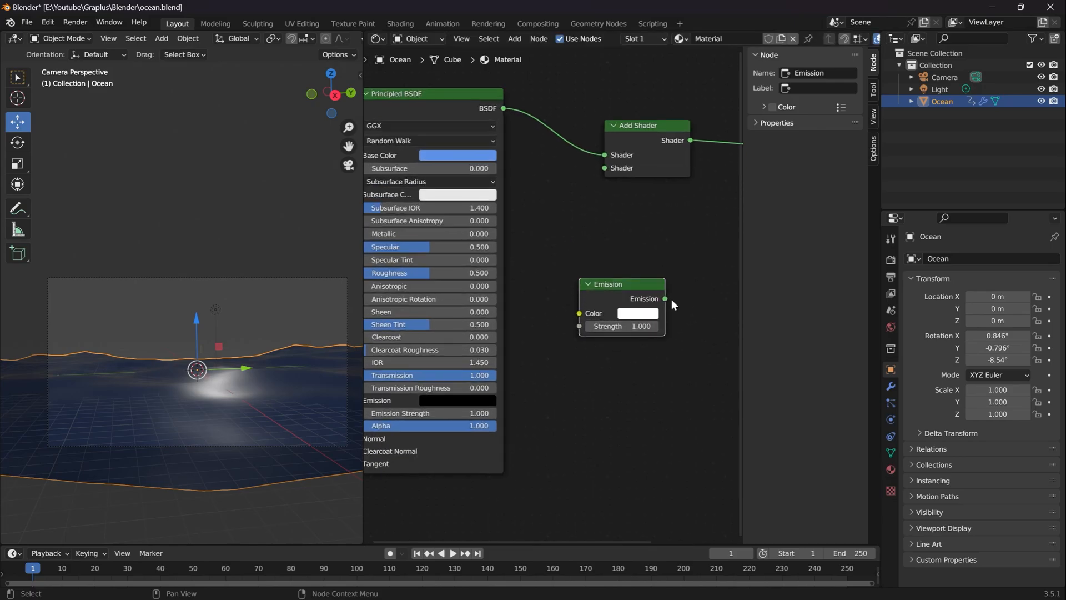
{"action": "left_click_drag", "start_coordinate": [666, 299], "coordinate": [603, 174]}
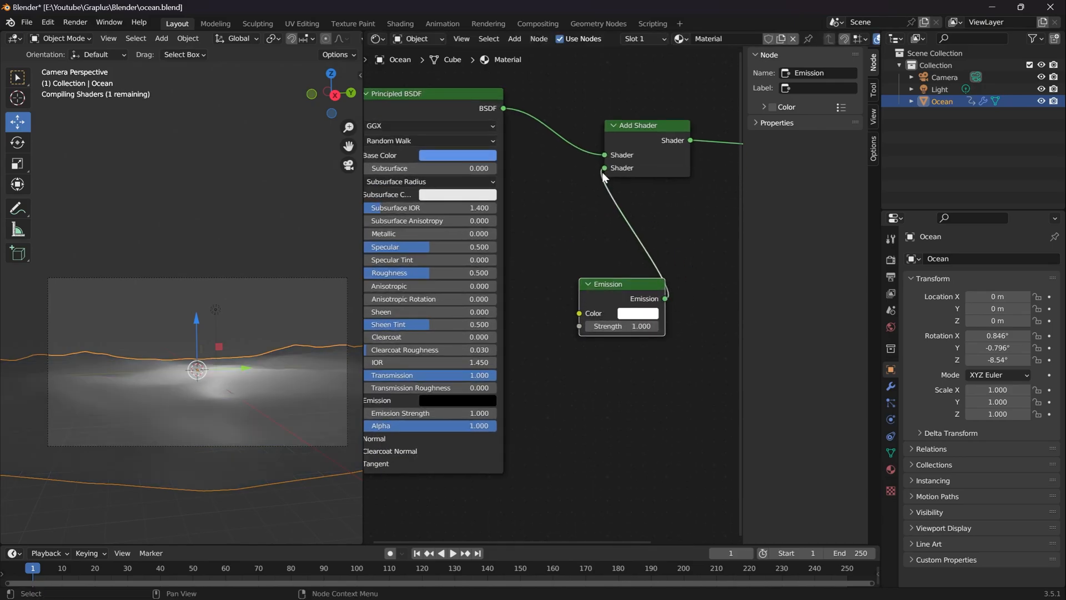
{"action": "left_click_drag", "start_coordinate": [611, 283], "coordinate": [666, 289]}
Add a ColorRamp node below the Emission node and save the file
{"action": "key", "text": "shift+a"}
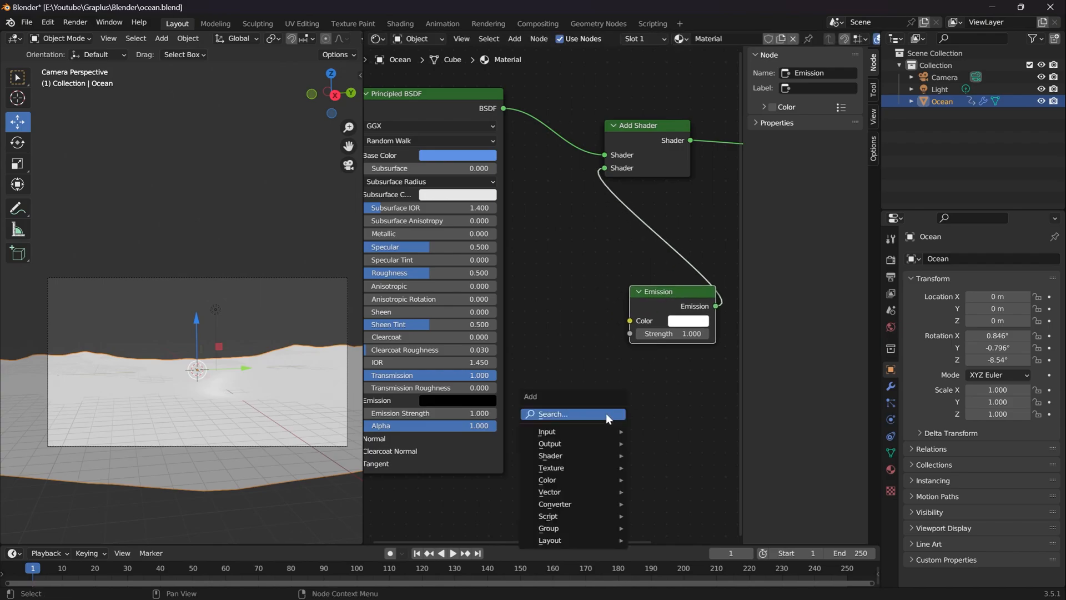
{"action": "left_click", "coordinate": [605, 413]}
{"action": "type", "text": "color"}
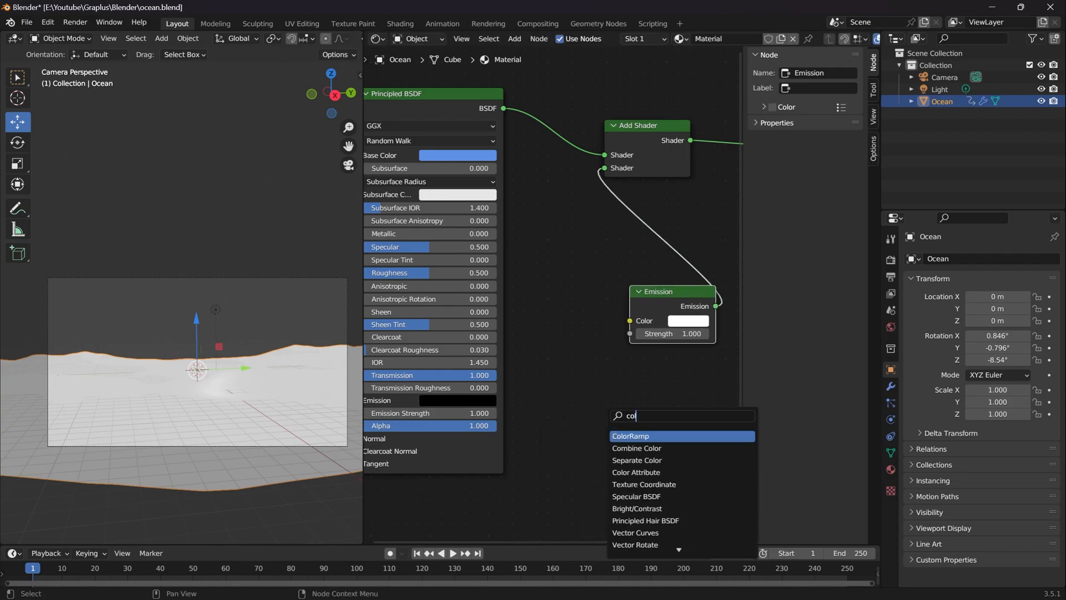
{"action": "key", "text": "Return"}
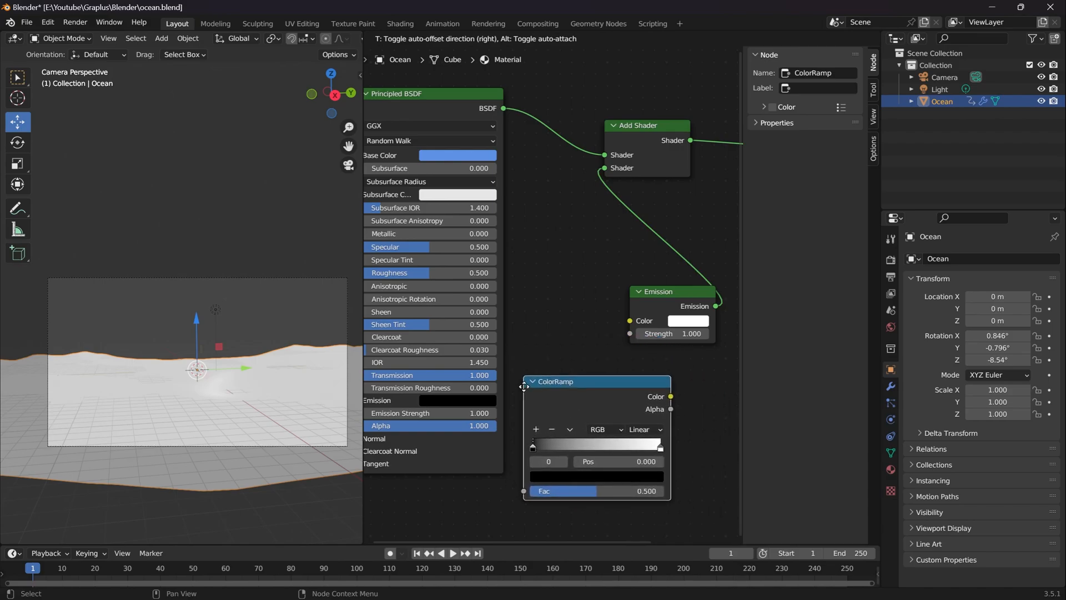
{"action": "left_click", "coordinate": [524, 387]}
{"action": "key", "text": "ctrl+s"}
Add an Attribute node and arrange the ColorRamp between it and the Emission node
{"action": "left_click_drag", "start_coordinate": [477, 94], "coordinate": [532, 129]}
{"action": "middle_click_drag", "start_coordinate": [665, 220], "coordinate": [471, 203]}
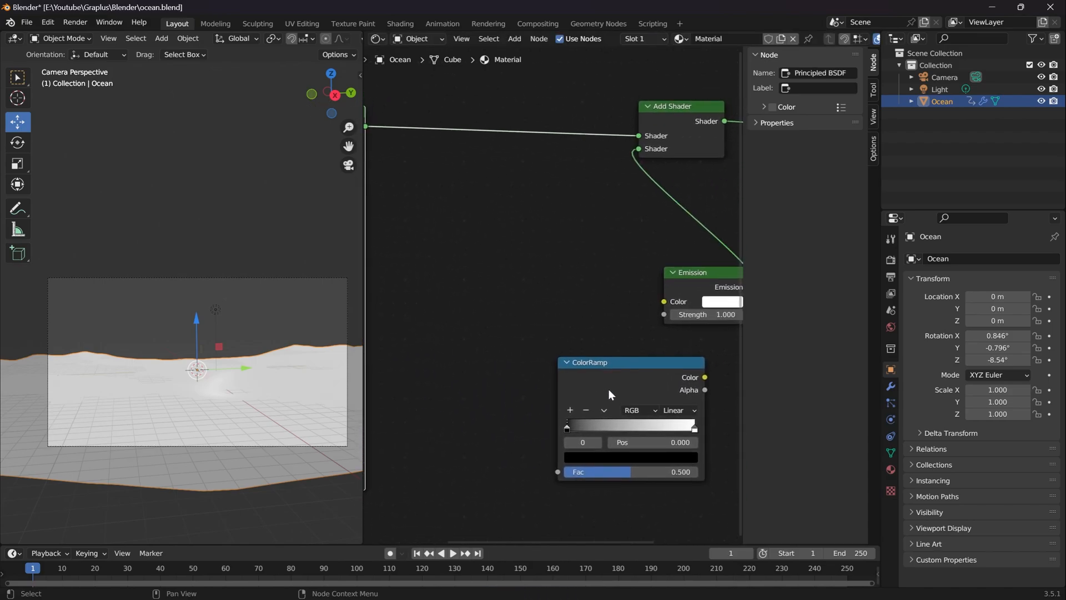
{"action": "key", "text": "shift+a"}
{"action": "left_click", "coordinate": [505, 300]}
{"action": "type", "text": "atr"}
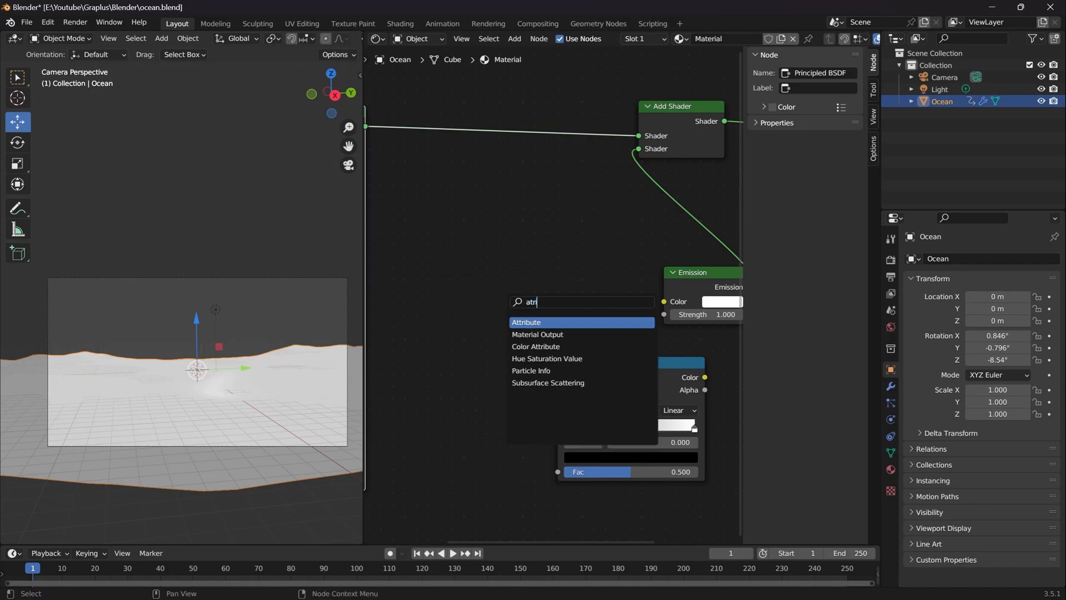
{"action": "key", "text": "Return"}
{"action": "left_click", "coordinate": [387, 288]}
{"action": "left_click_drag", "start_coordinate": [617, 361], "coordinate": [548, 268]}
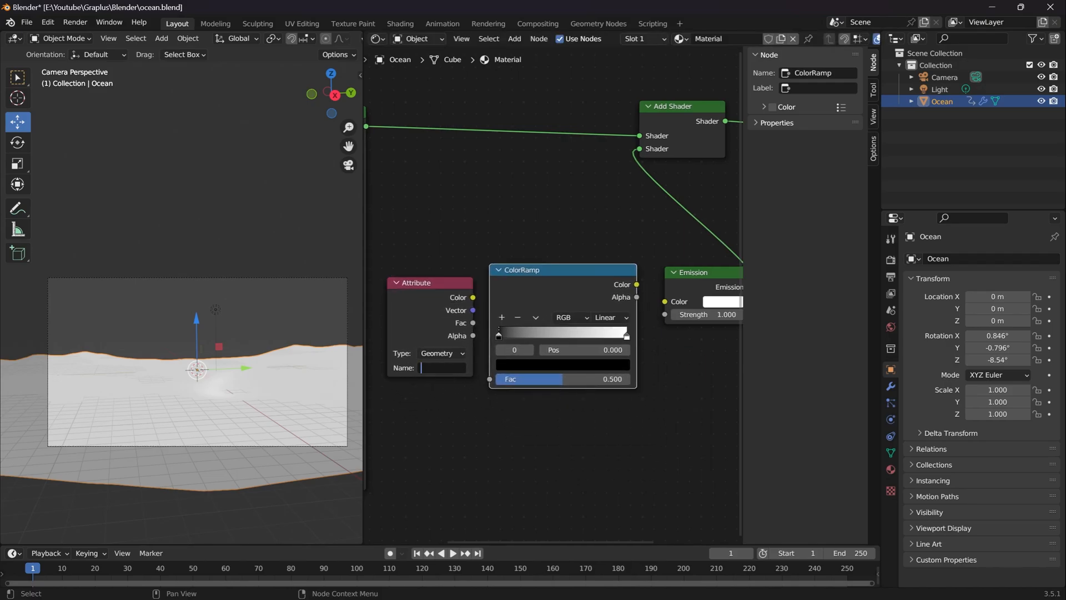
Copy the foam data layer name foam_layer from the Ocean modifier into the Attribute node's Name
{"action": "left_click", "coordinate": [890, 387]}
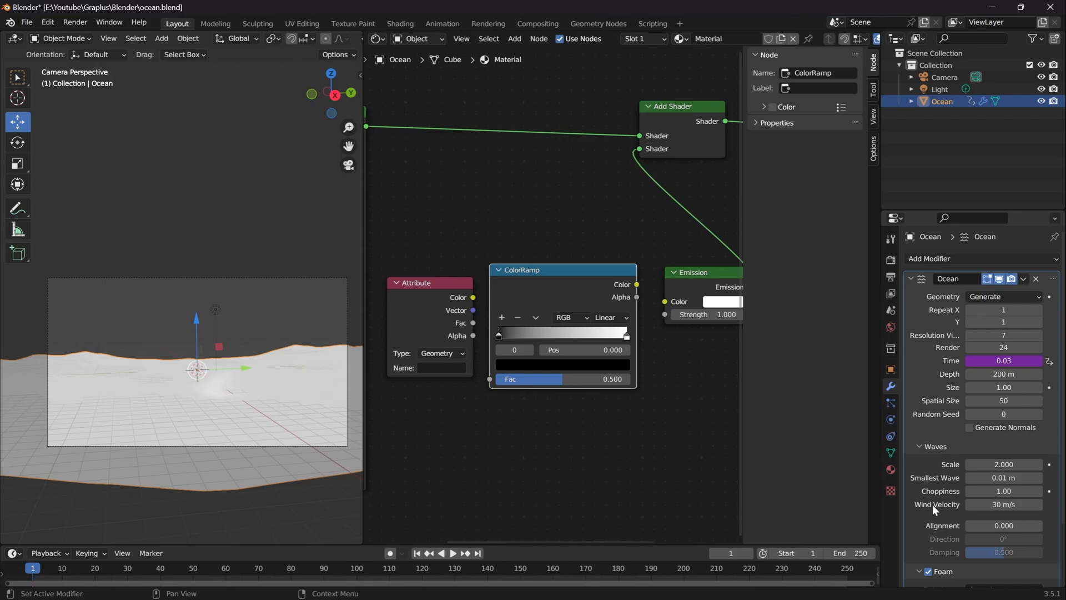
{"action": "scroll", "coordinate": [932, 503], "scroll_direction": "down", "scroll_amount": 3}
{"action": "left_click", "coordinate": [993, 518]}
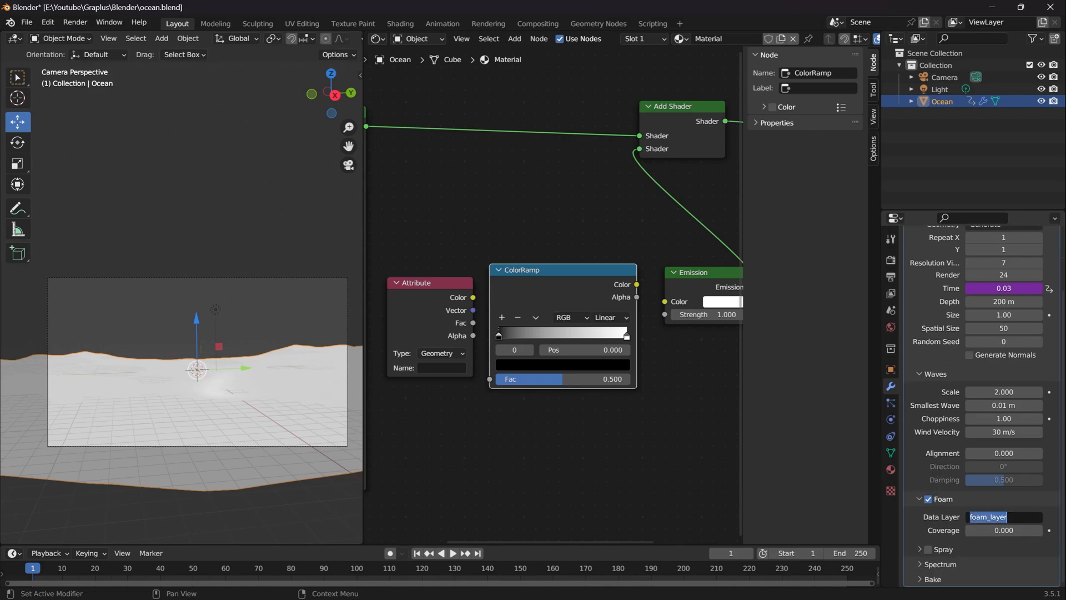
{"action": "key", "text": "ctrl+c"}
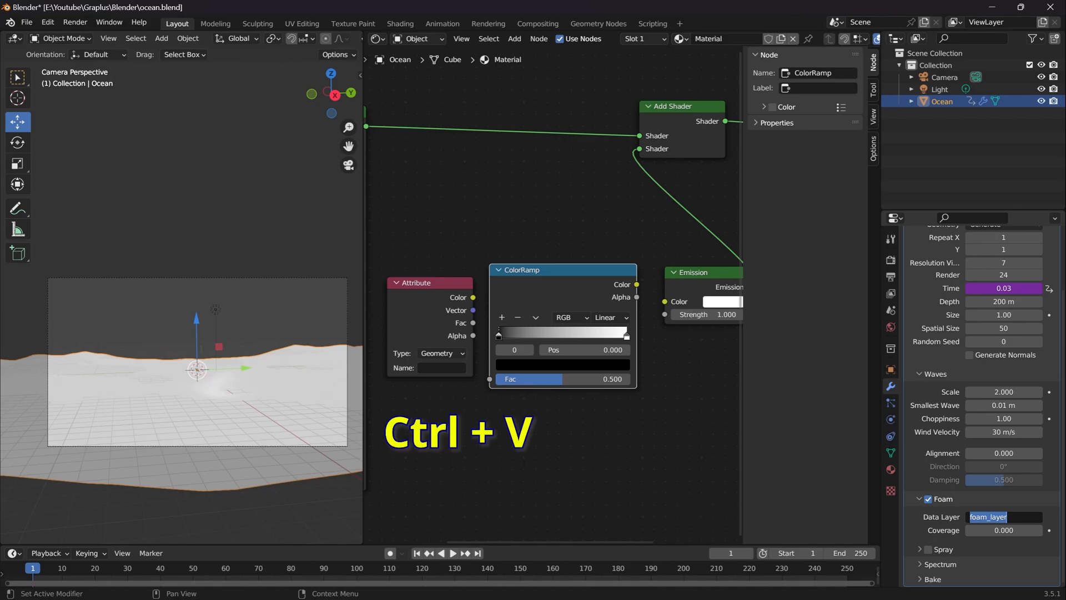
{"action": "left_click", "coordinate": [440, 367]}
{"action": "left_click", "coordinate": [439, 368]}
{"action": "key", "text": "ctrl+v"}
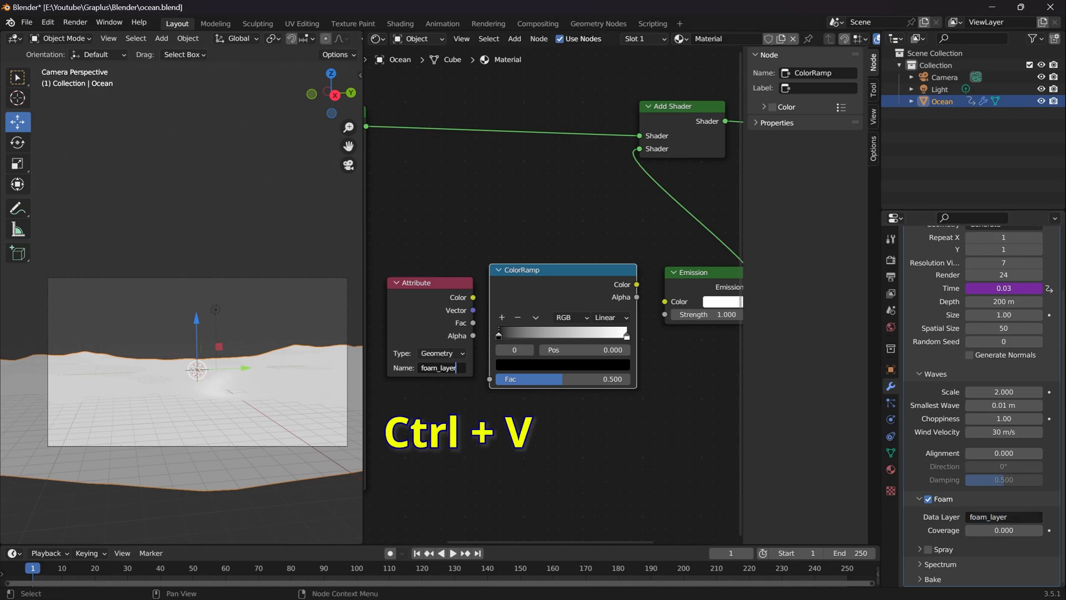
Connect the Attribute's Color to the ColorRamp's Fac and the ColorRamp's Color to the Emission Color, and save the file
{"action": "left_click", "coordinate": [437, 285]}
{"action": "left_click_drag", "start_coordinate": [434, 282], "coordinate": [489, 380]}
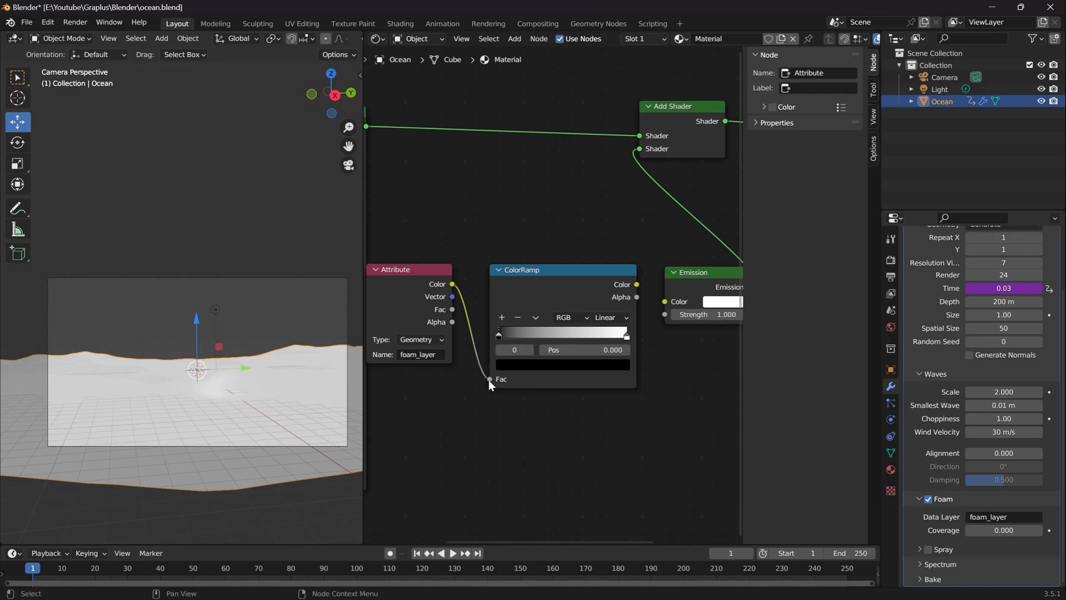
{"action": "left_click_drag", "start_coordinate": [637, 285], "coordinate": [665, 301]}
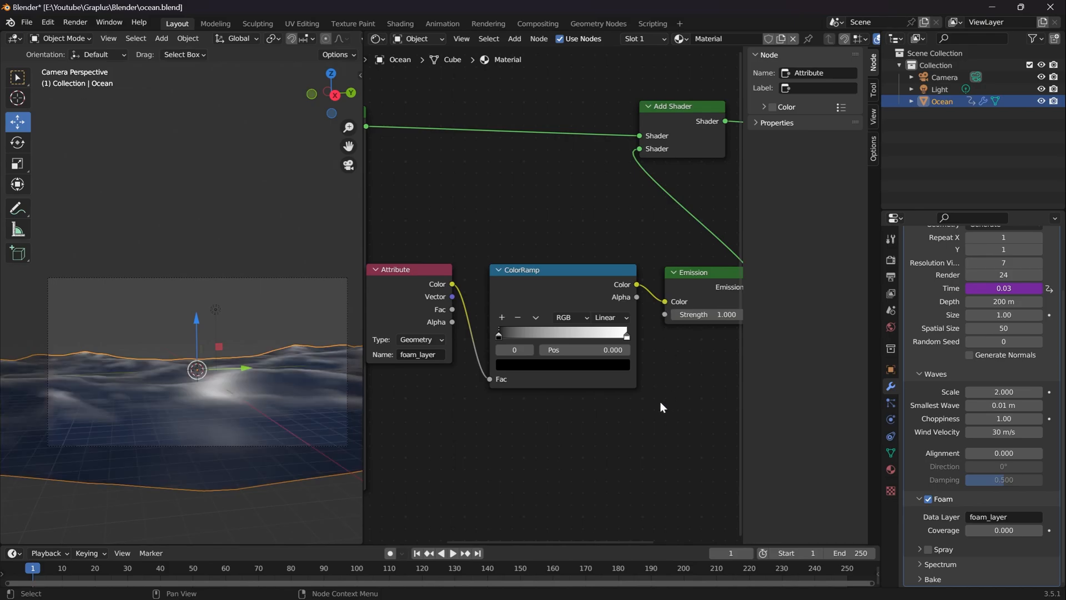
{"action": "key", "text": "ctrl+s"}
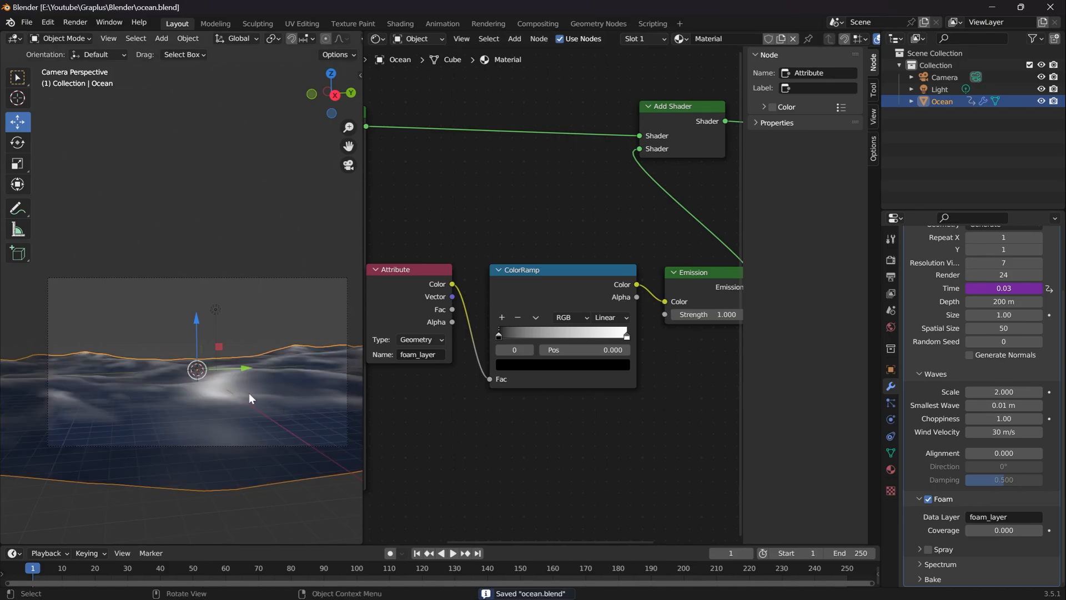
Move the ColorRamp's black stop to position 0.073 to tighten the foam
{"action": "scroll", "coordinate": [249, 393], "scroll_direction": "up", "scroll_amount": 2}
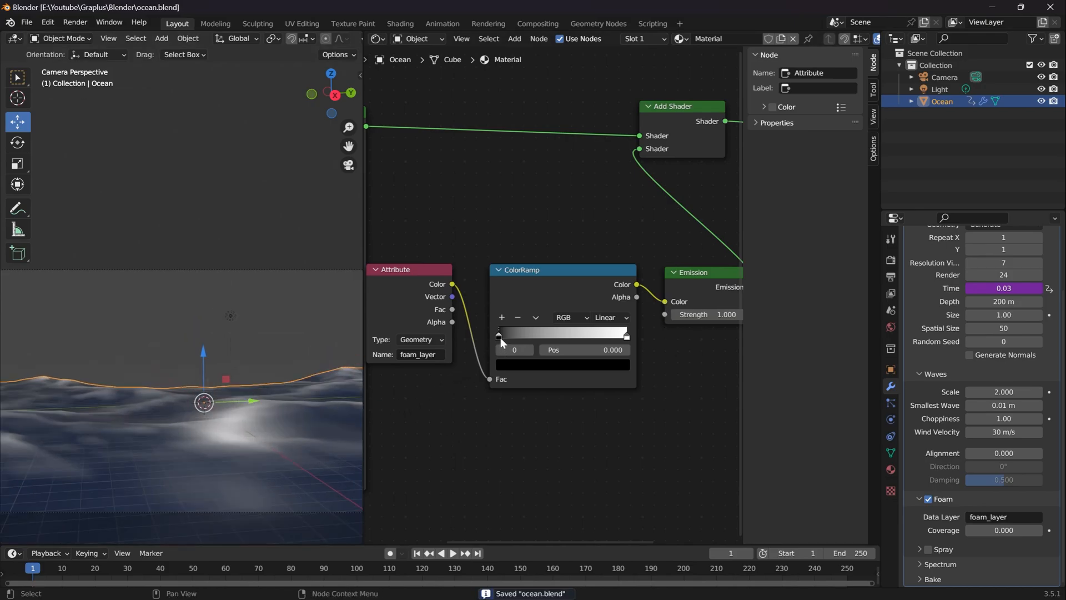
{"action": "mouse_move", "coordinate": [500, 335]}
{"action": "left_mouse_down"}
{"action": "mouse_move", "coordinate": [491, 336]}
{"action": "mouse_move", "coordinate": [537, 335]}
{"action": "mouse_move", "coordinate": [495, 338]}
{"action": "left_mouse_up"}
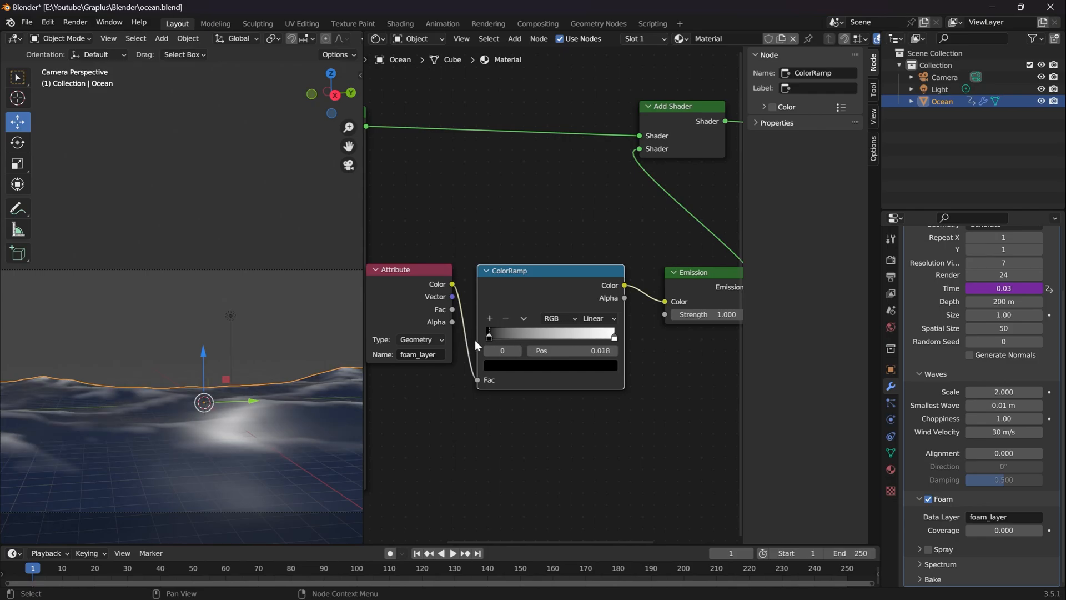
{"action": "scroll", "coordinate": [220, 393], "scroll_direction": "down", "scroll_amount": 1}
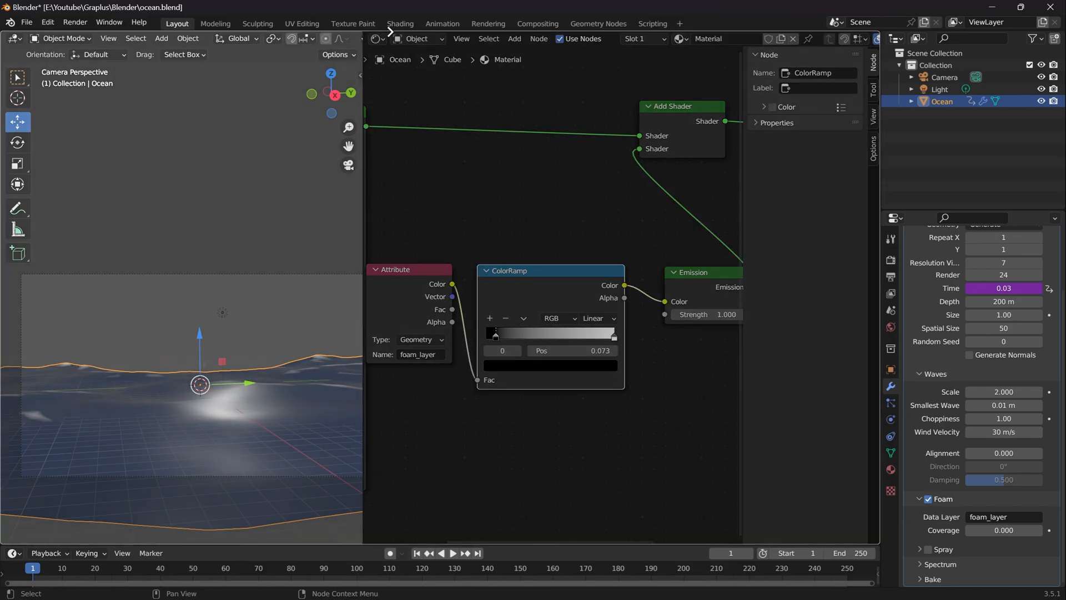
Expand the 3D viewport over the shader editor and center the camera frame in it
{"action": "left_click_drag", "start_coordinate": [390, 31], "coordinate": [403, 32]}
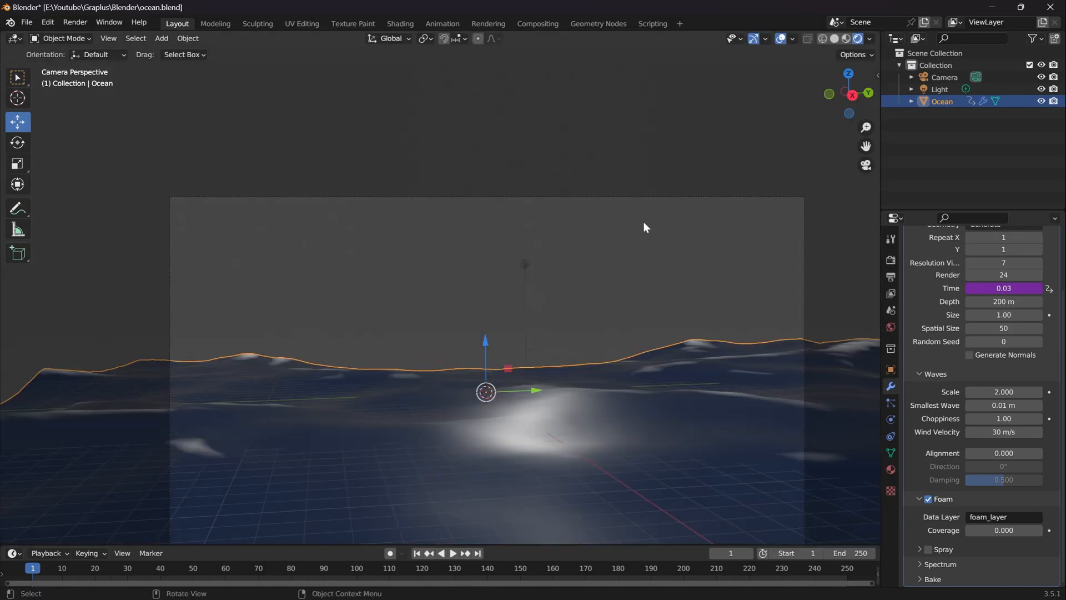
{"action": "scroll", "coordinate": [644, 223], "scroll_direction": "down", "scroll_amount": 2}
{"action": "middle_click_drag", "start_coordinate": [672, 281], "coordinate": [653, 198], "text": "shift"}
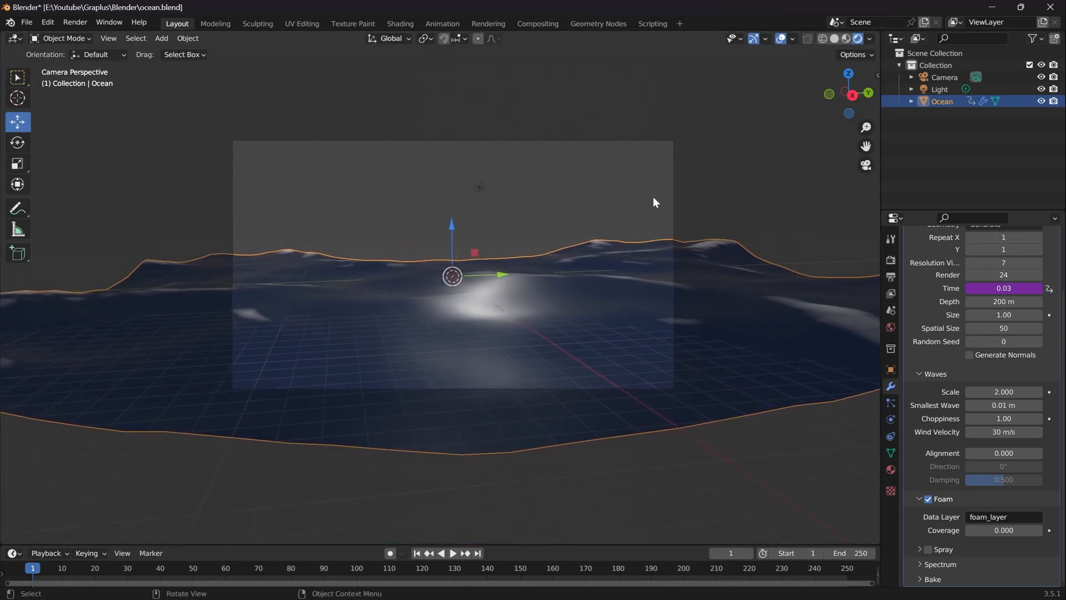
Set the world background color to an Environment Texture using the image industrial_sunset_puresky_4k.hdr
{"action": "scroll", "coordinate": [925, 295], "scroll_direction": "up", "scroll_amount": 4}
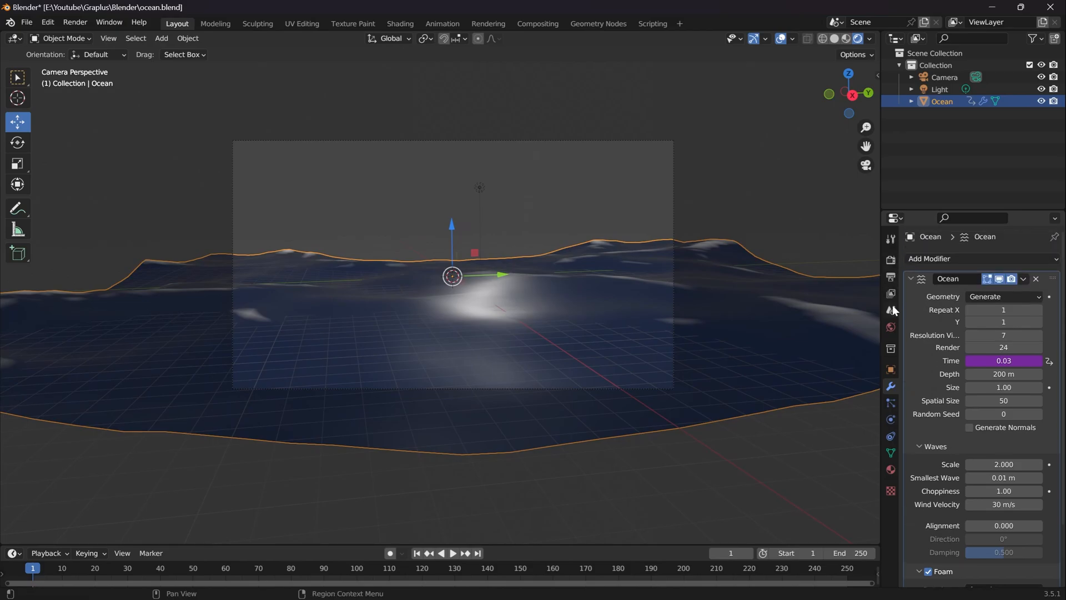
{"action": "left_click", "coordinate": [891, 327]}
{"action": "left_click", "coordinate": [971, 340]}
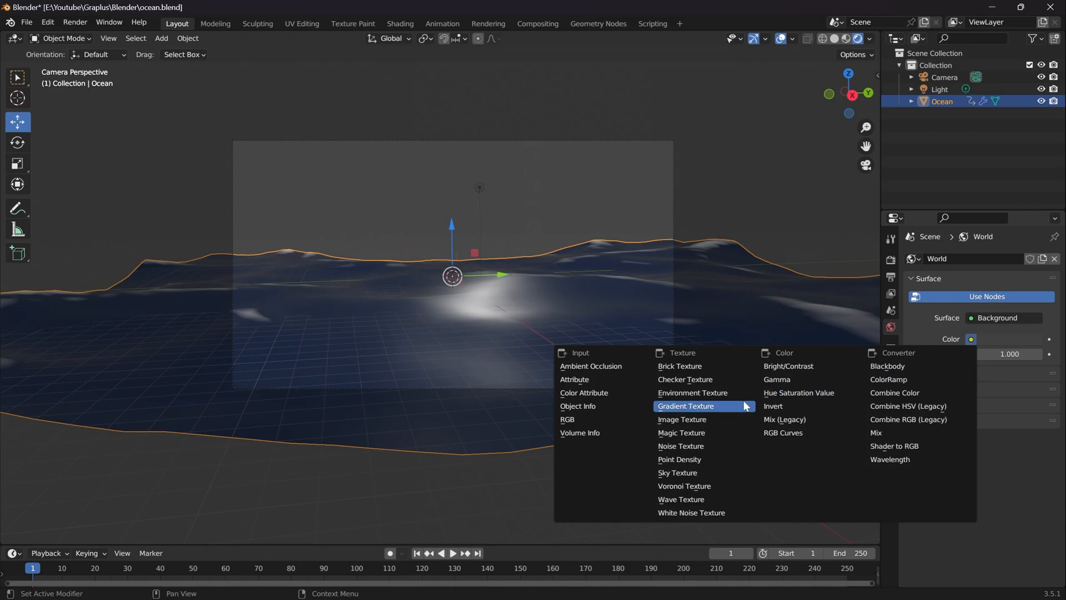
{"action": "left_click", "coordinate": [728, 391]}
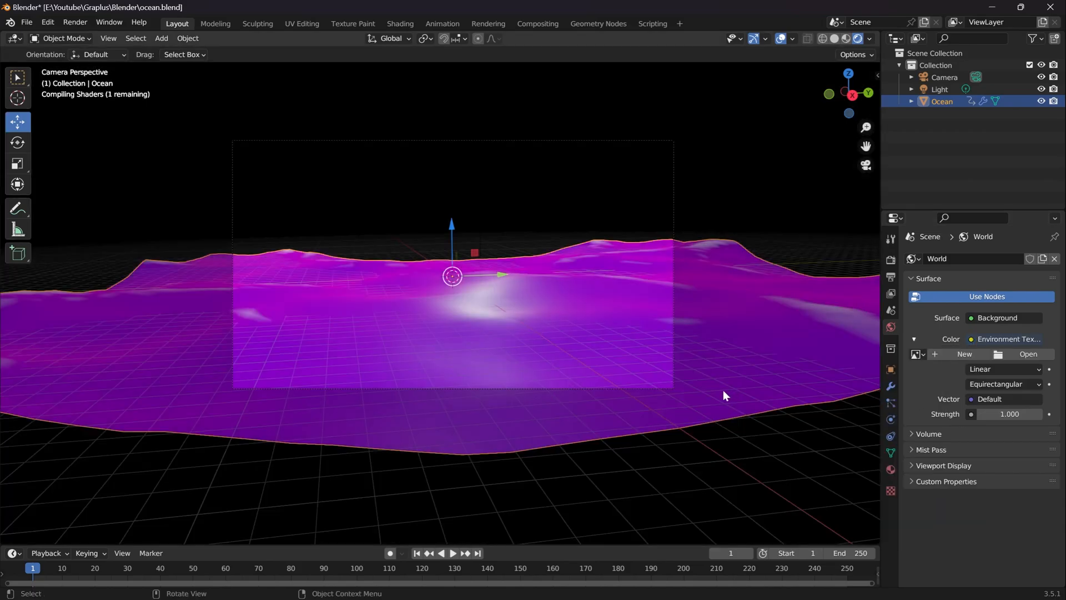
{"action": "left_click", "coordinate": [1012, 355]}
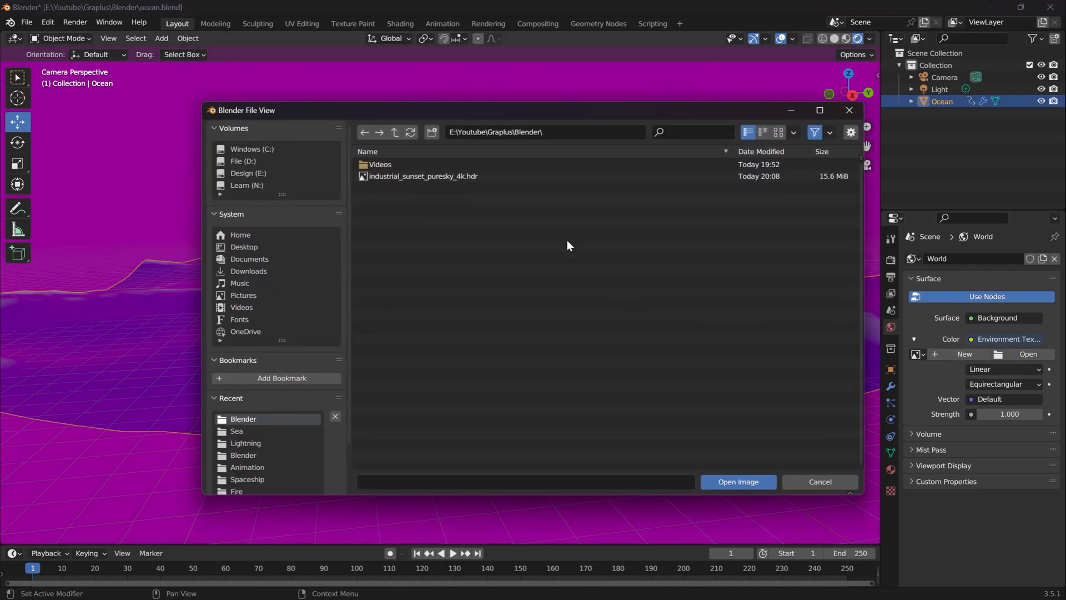
{"action": "left_click", "coordinate": [486, 176]}
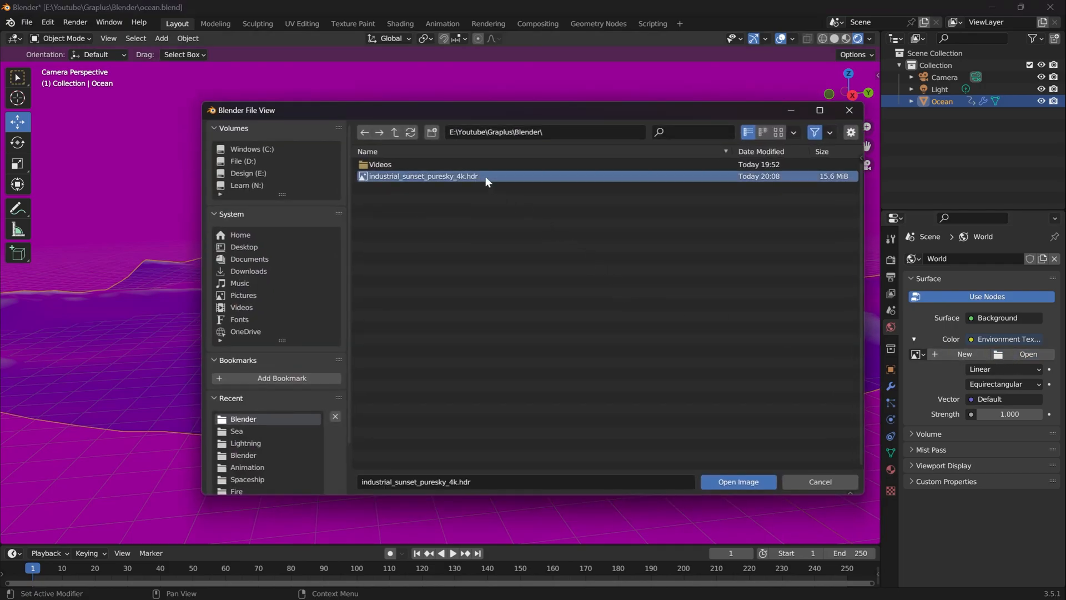
{"action": "left_click", "coordinate": [712, 482]}
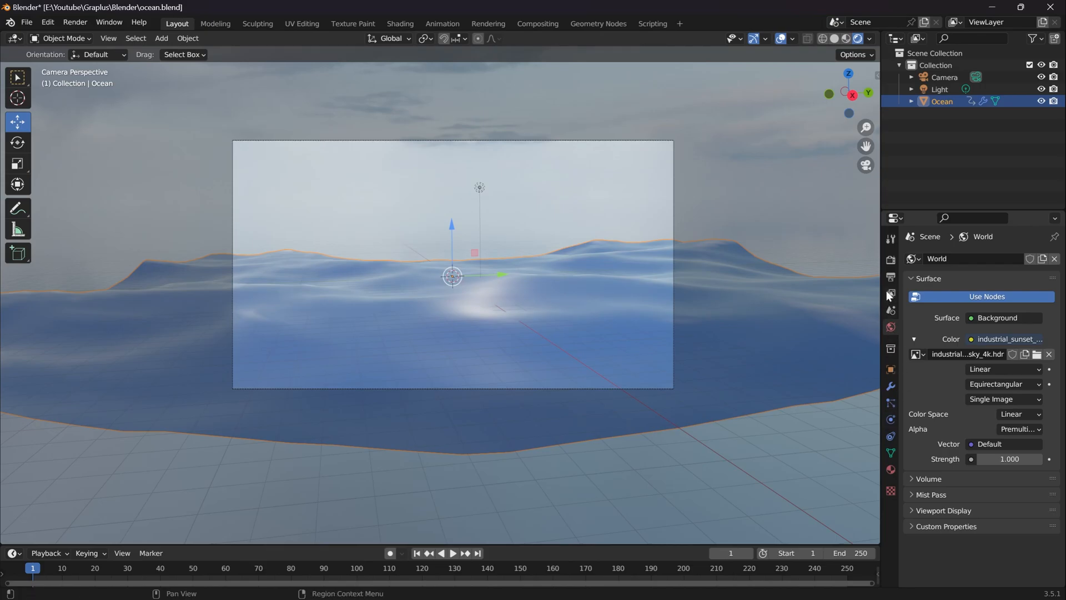
Set the scene's render engine to Cycles and its rendering device to GPU Compute
{"action": "left_click", "coordinate": [891, 261]}
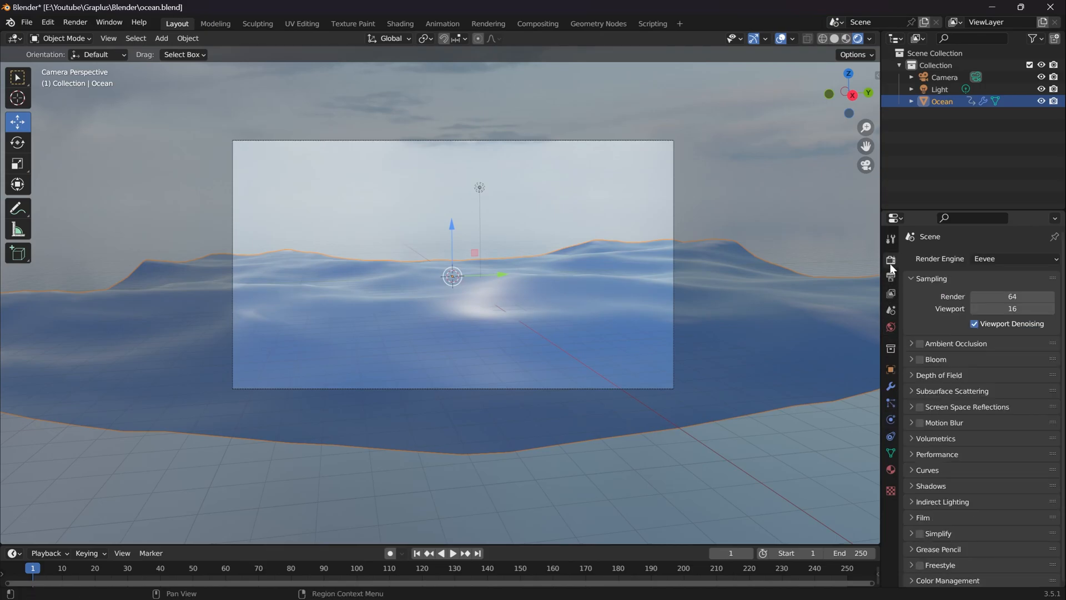
{"action": "left_click", "coordinate": [1003, 258]}
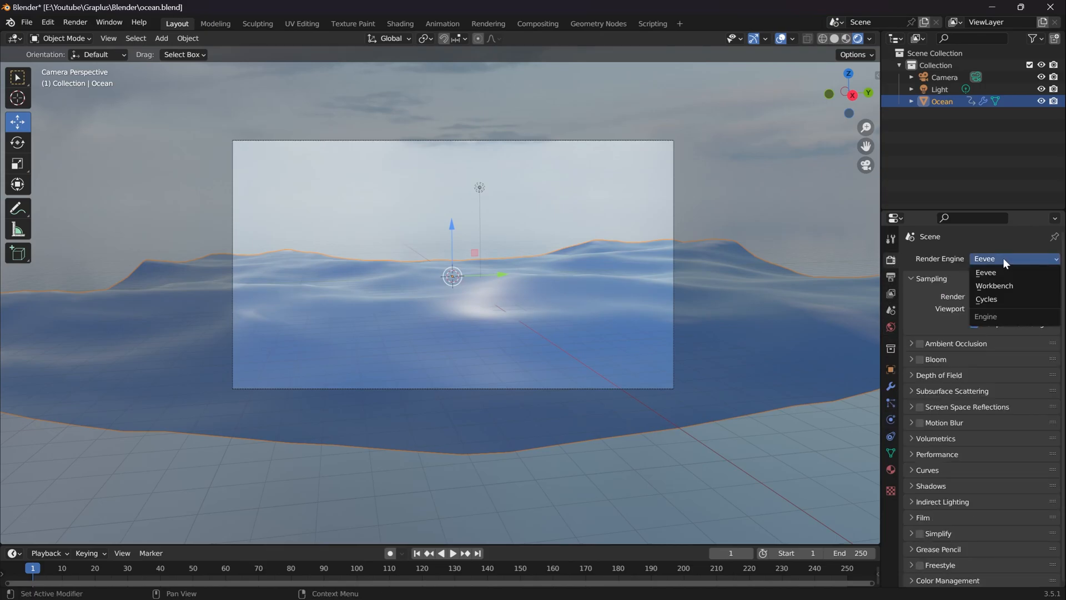
{"action": "left_click", "coordinate": [1004, 298]}
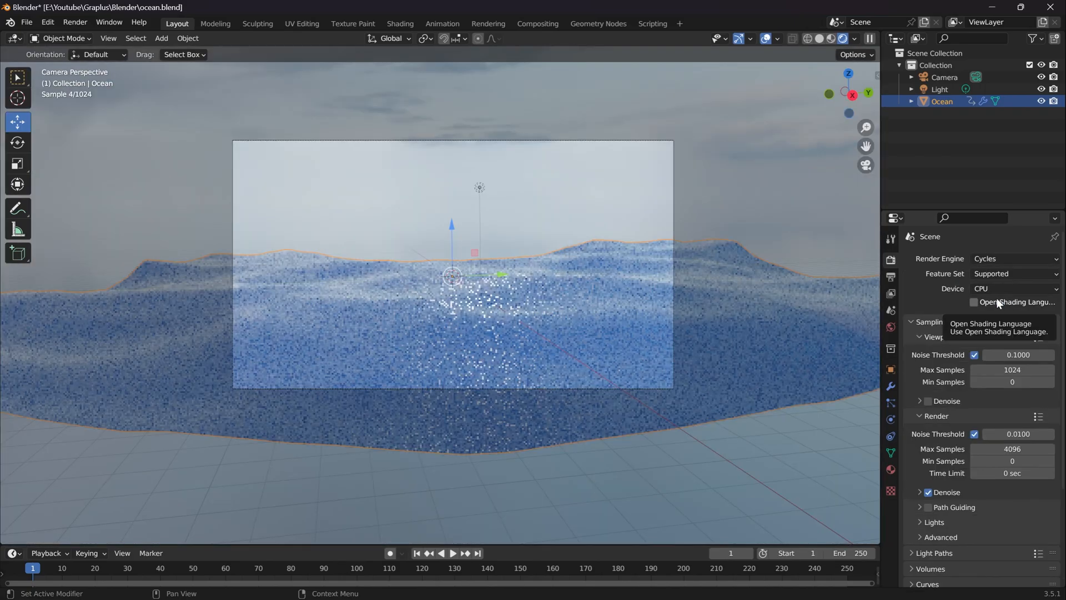
{"action": "left_click", "coordinate": [1024, 289]}
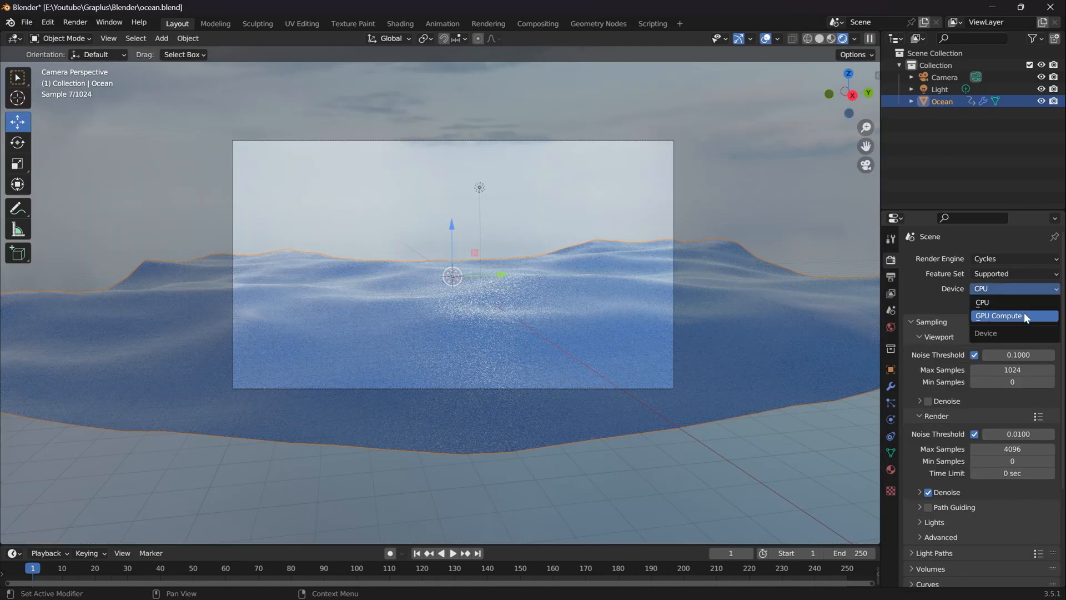
{"action": "left_click", "coordinate": [1024, 312]}
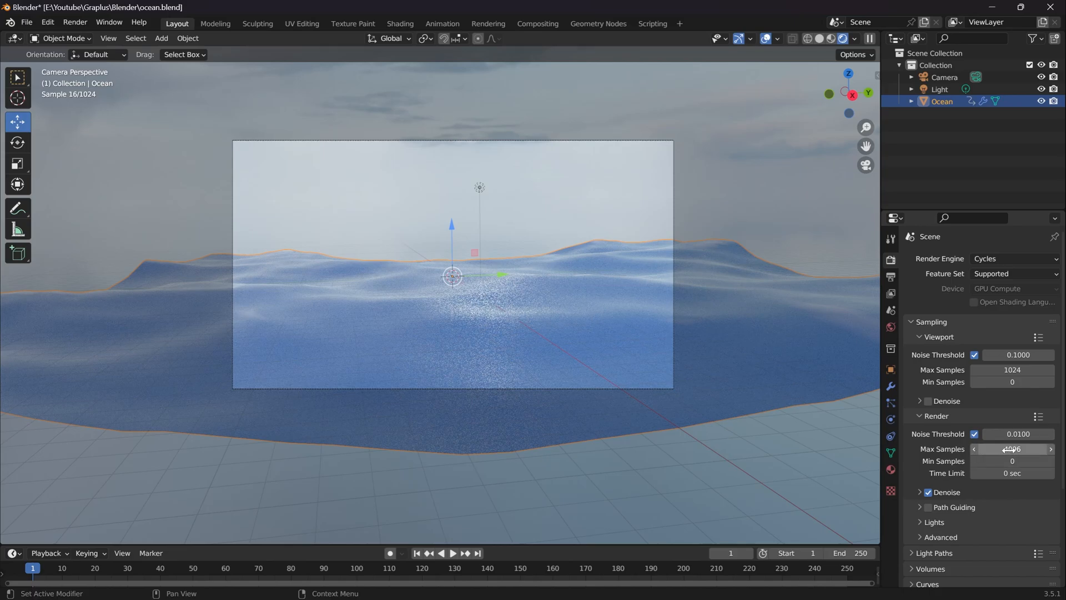
Set the maximum samples for the final render to 50
{"action": "left_click", "coordinate": [992, 449]}
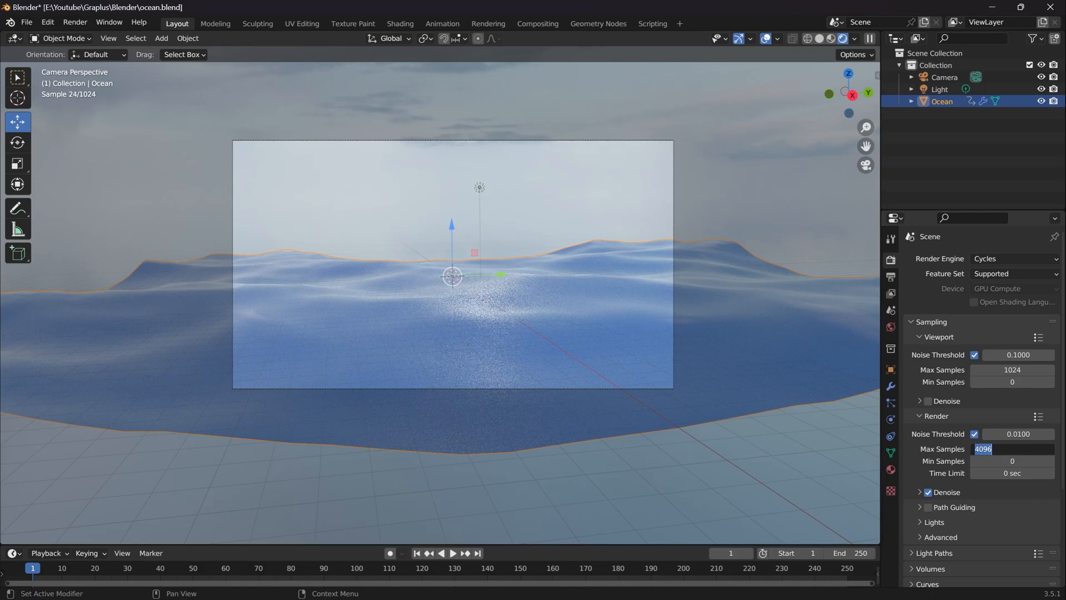
{"action": "type", "text": "50"}
{"action": "key", "text": "Return"}
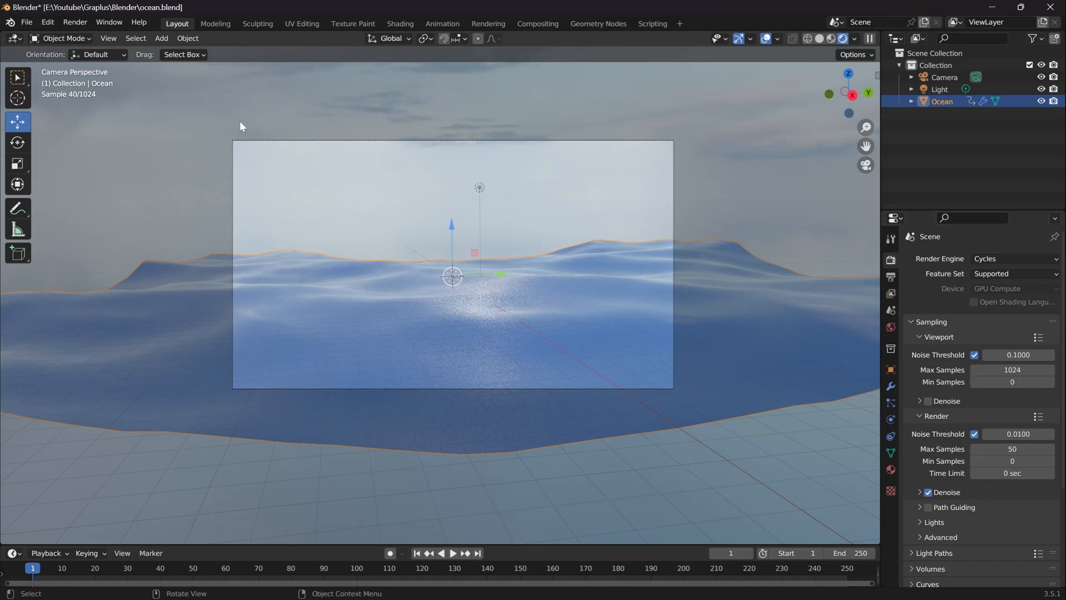
Render a still image of the ocean through the camera, and start the animation render
{"action": "left_click", "coordinate": [81, 25]}
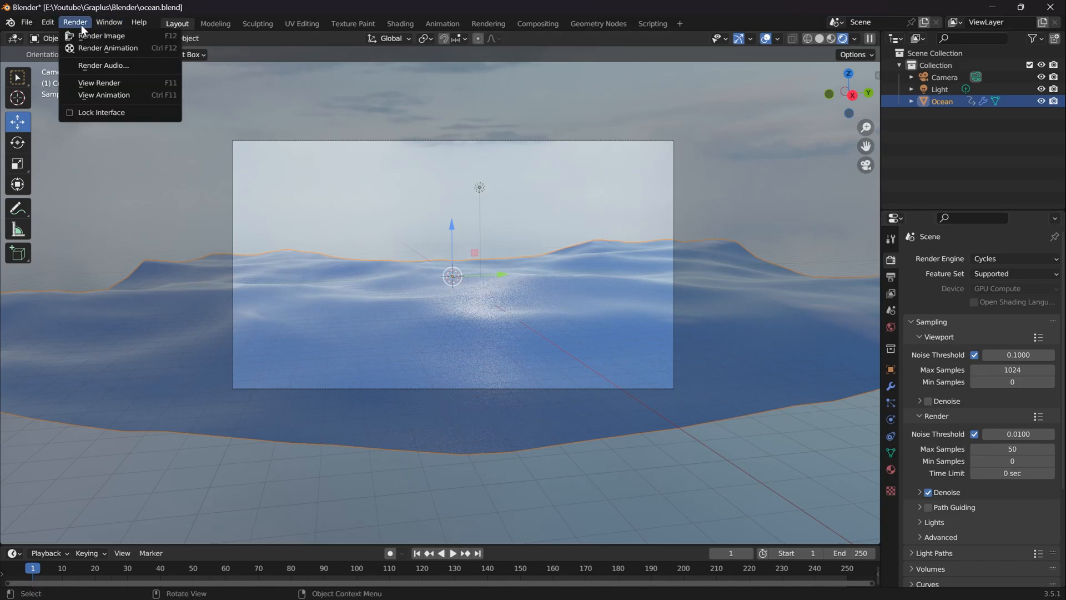
{"action": "left_click", "coordinate": [81, 35]}
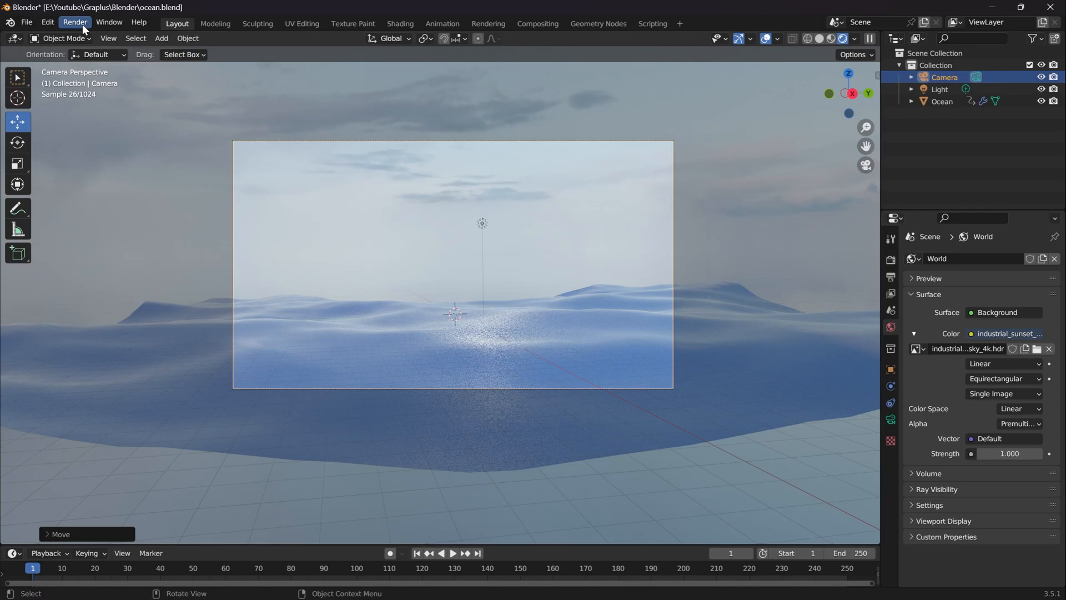
{"action": "left_click", "coordinate": [82, 24]}
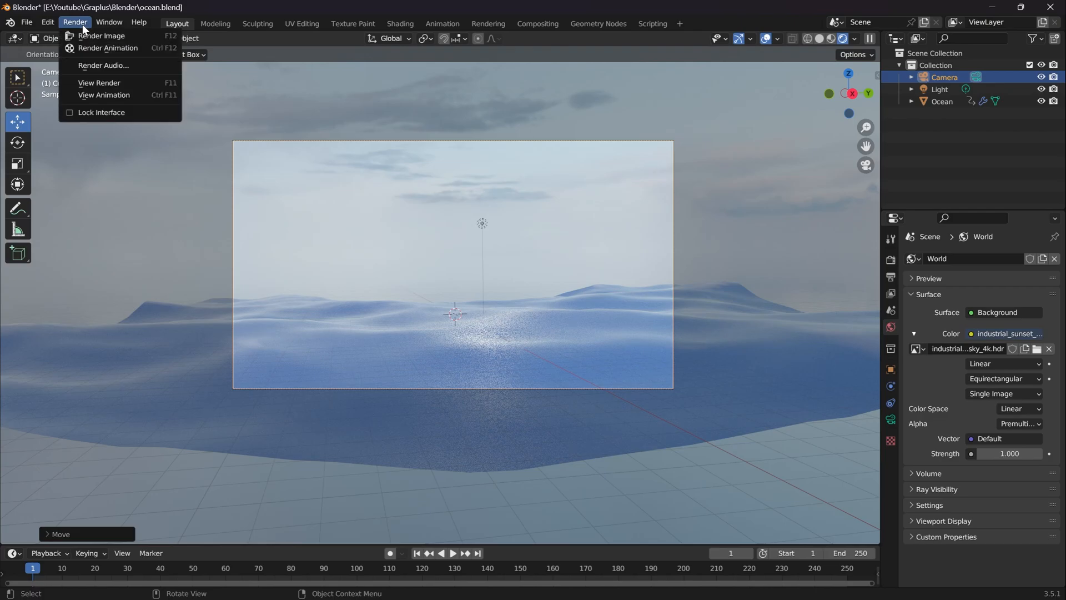
{"action": "left_click", "coordinate": [82, 46]}
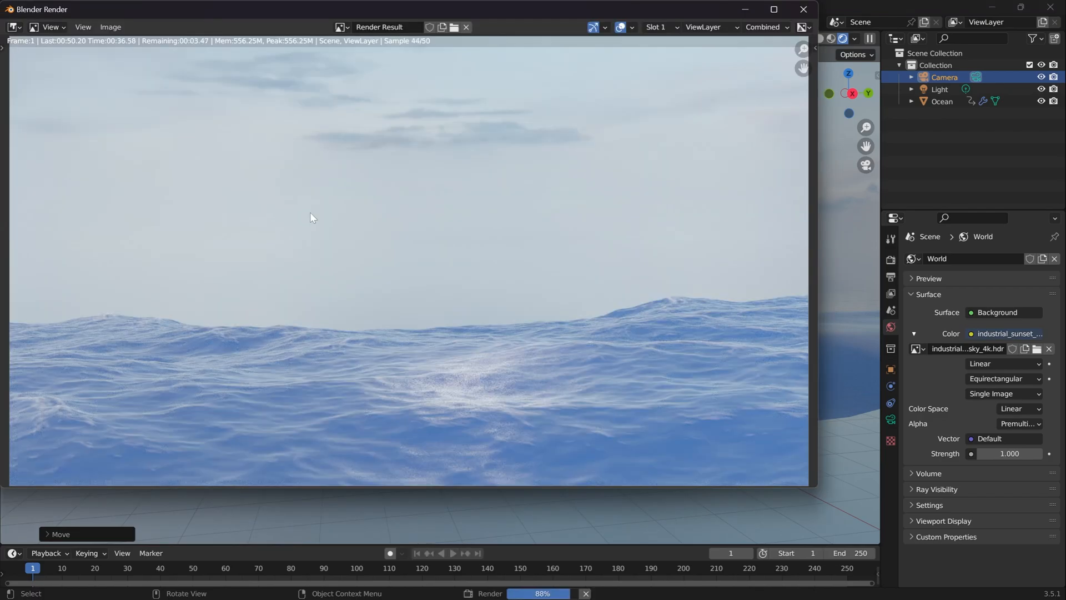